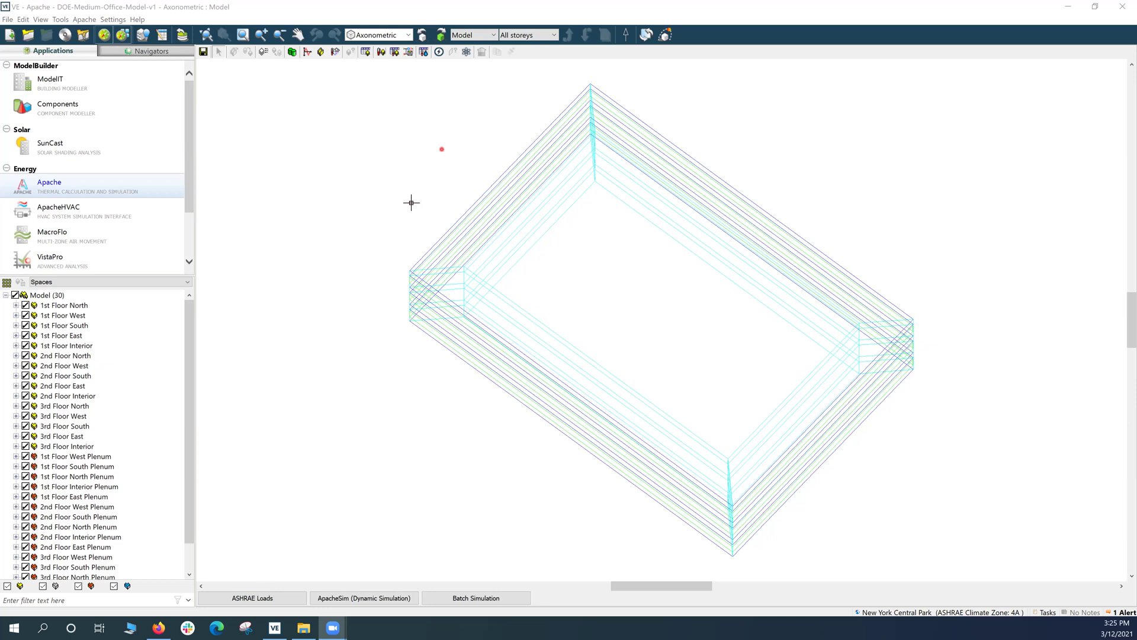
# Step: Orbit the office model, return to Apache and open the Project constructions database
pyautogui.moveTo(579, 162); pyautogui.dragTo(555, 283)
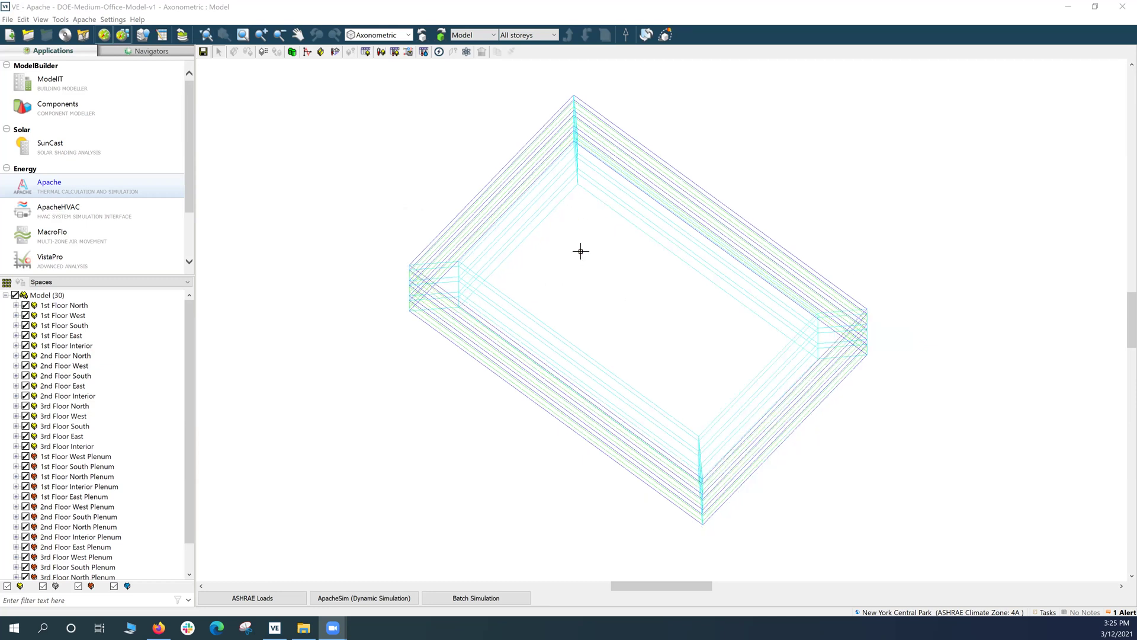
pyautogui.click(379, 252)
pyautogui.click(559, 247)
pyautogui.click(299, 140)
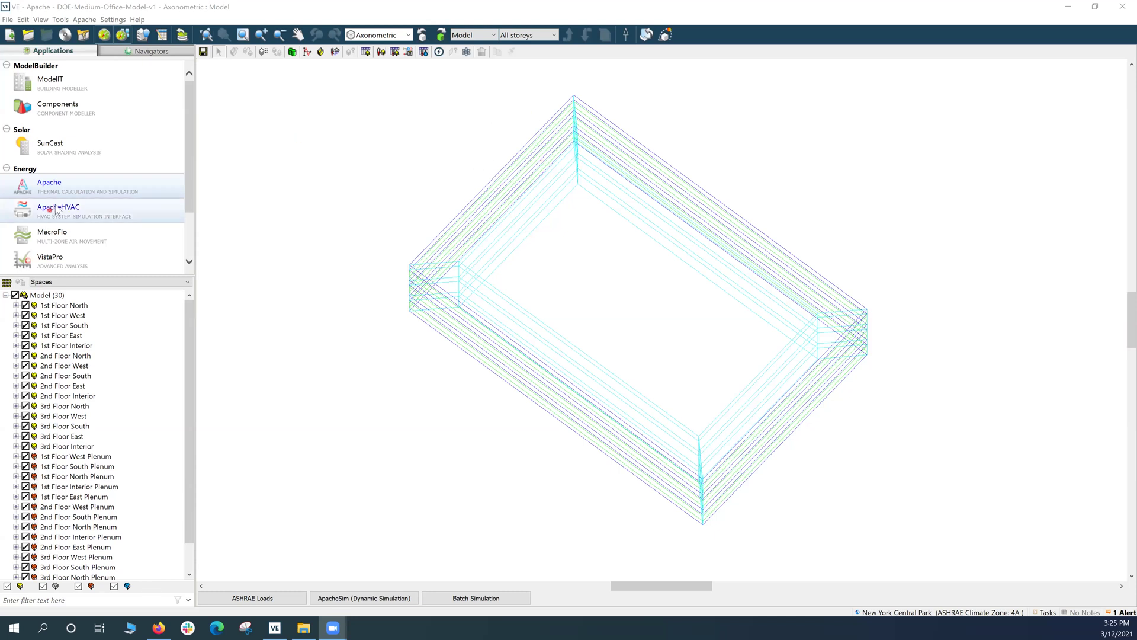
pyautogui.click(112, 213)
pyautogui.click(69, 191)
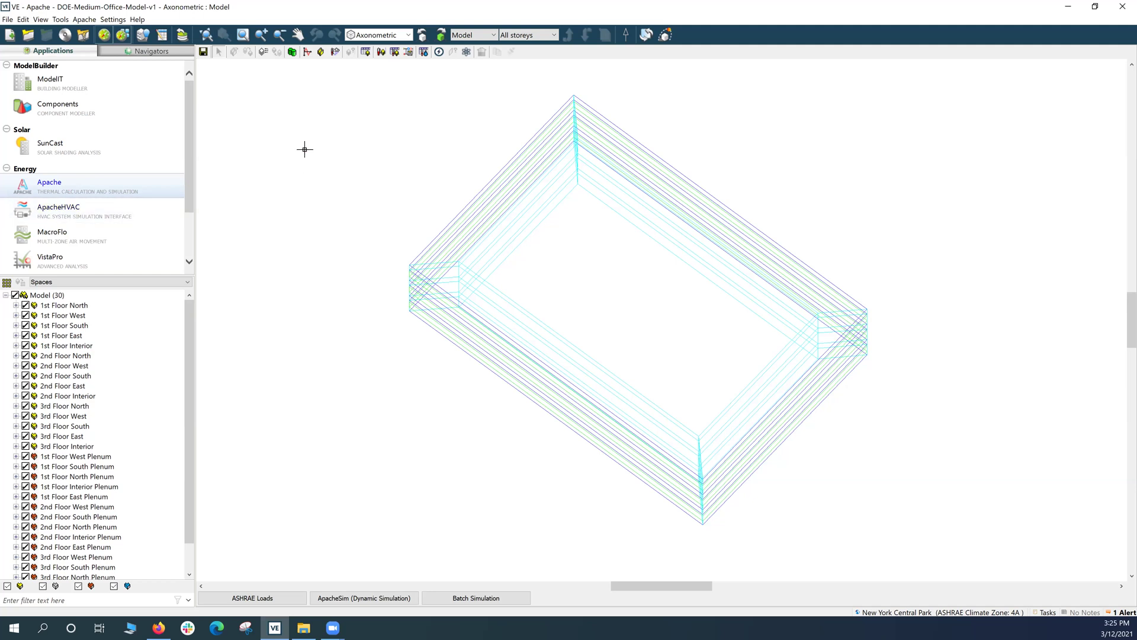
pyautogui.click(322, 53)
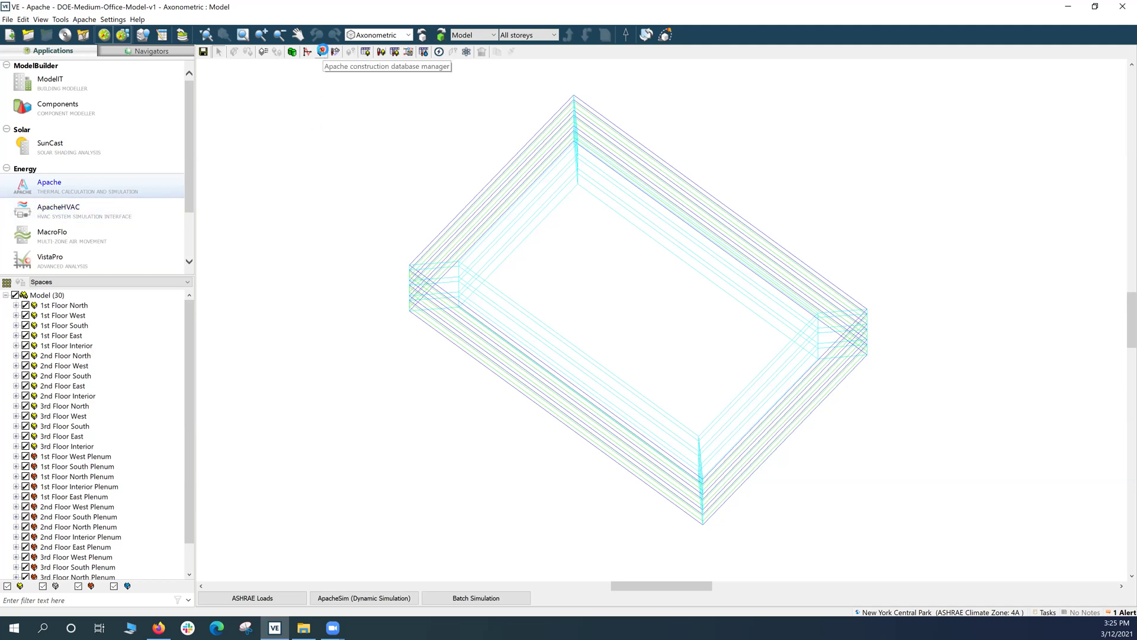
# Step: Filter the constructions to External Wall and select APPG0015 (PRM CZ5 Ext Wall Non-Res)
pyautogui.click(434, 172)
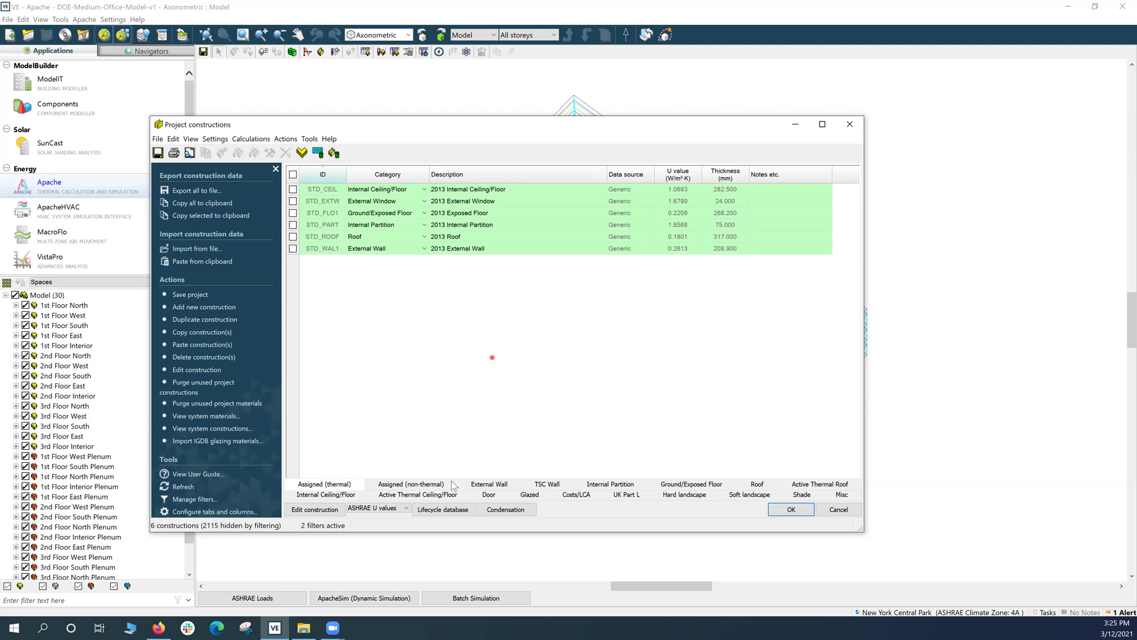
pyautogui.click(479, 485)
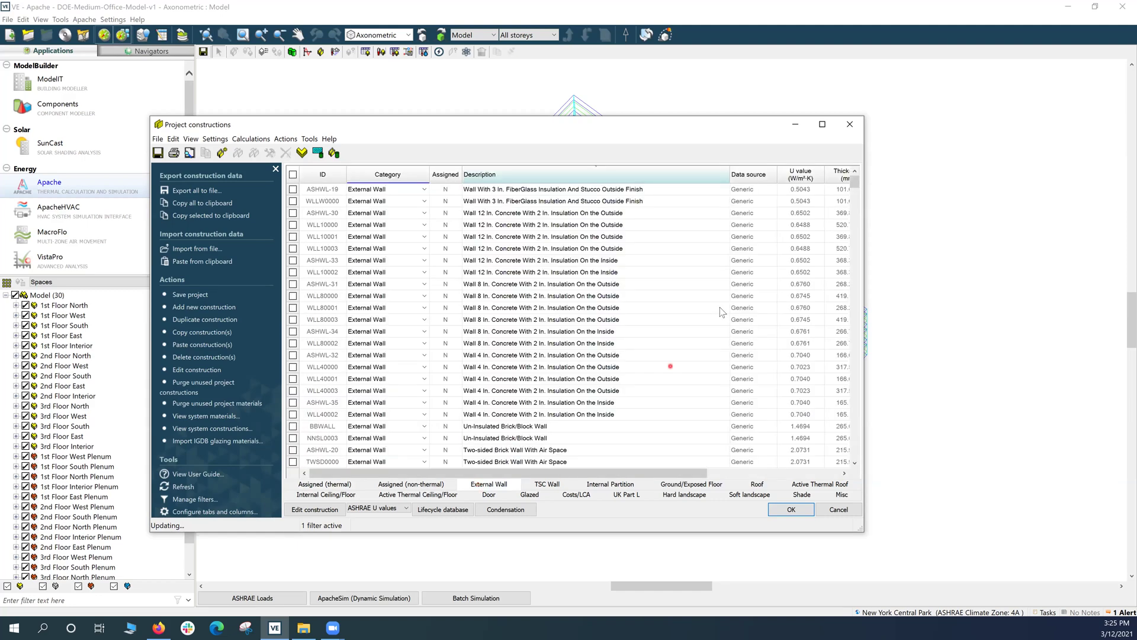
pyautogui.scroll(-10, 721, 312)
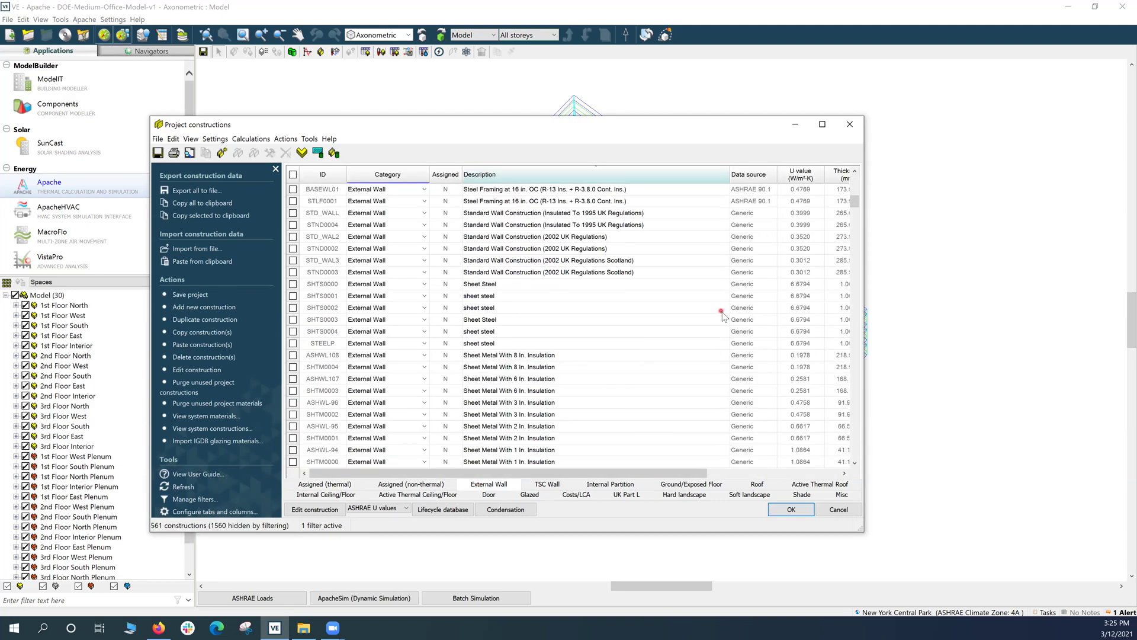
pyautogui.scroll(-10, 722, 313)
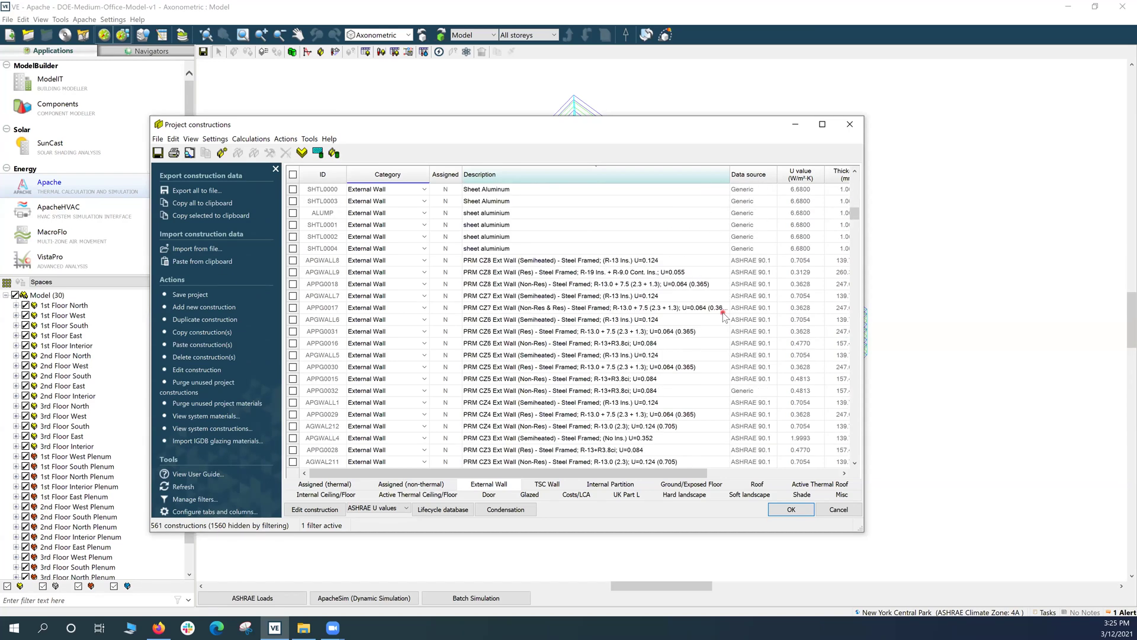
pyautogui.scroll(-3, 724, 316)
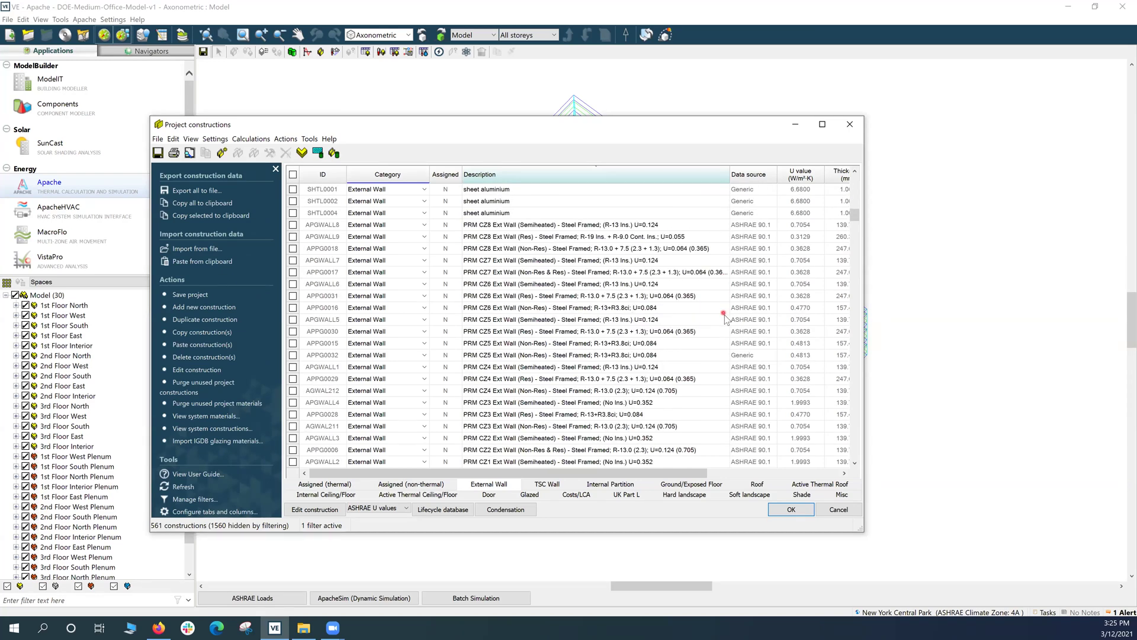
pyautogui.scroll(-1, 726, 318)
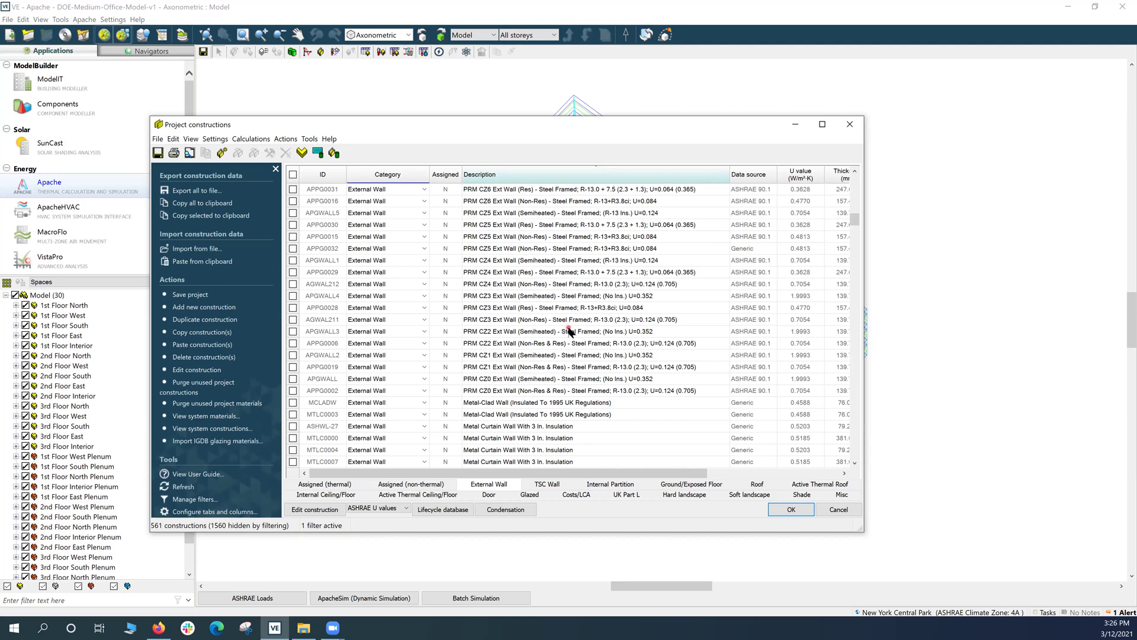
pyautogui.scroll(2, 570, 332)
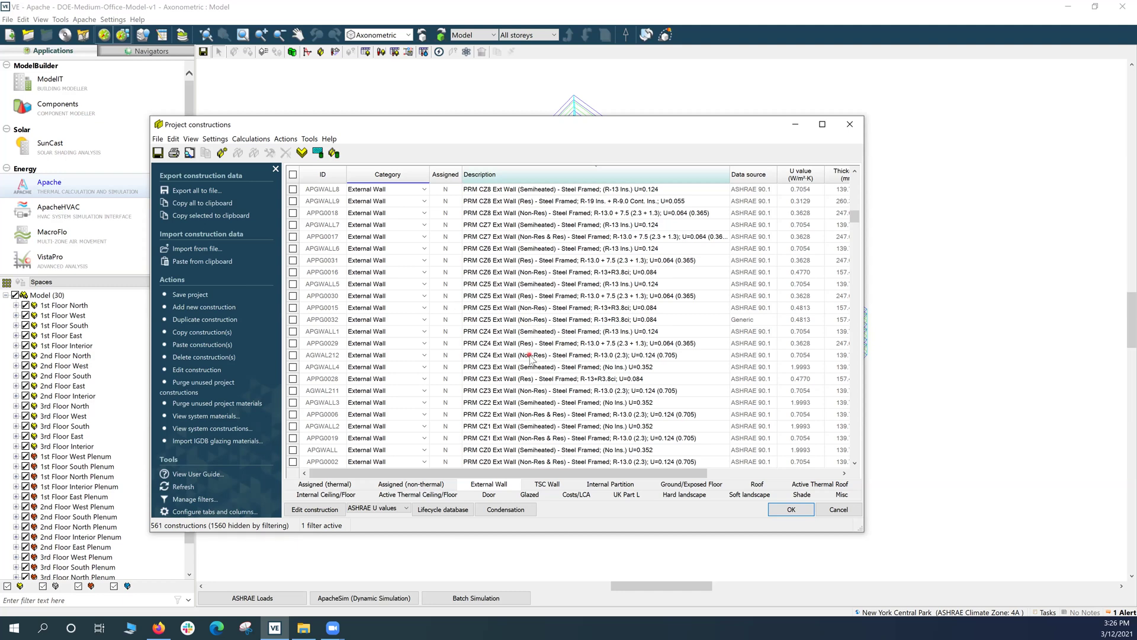
pyautogui.click(500, 309)
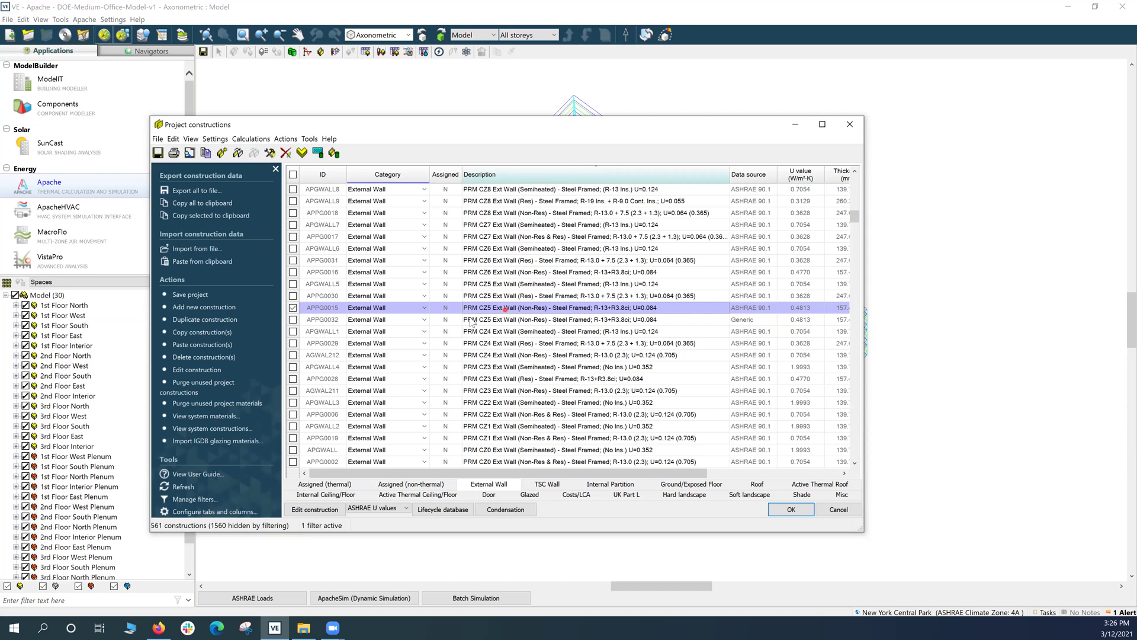
# Step: Duplicate APPG0015 into APPG0033 and set its description to 'OMERS-NEW-Wall'
pyautogui.rightClick(330, 309)
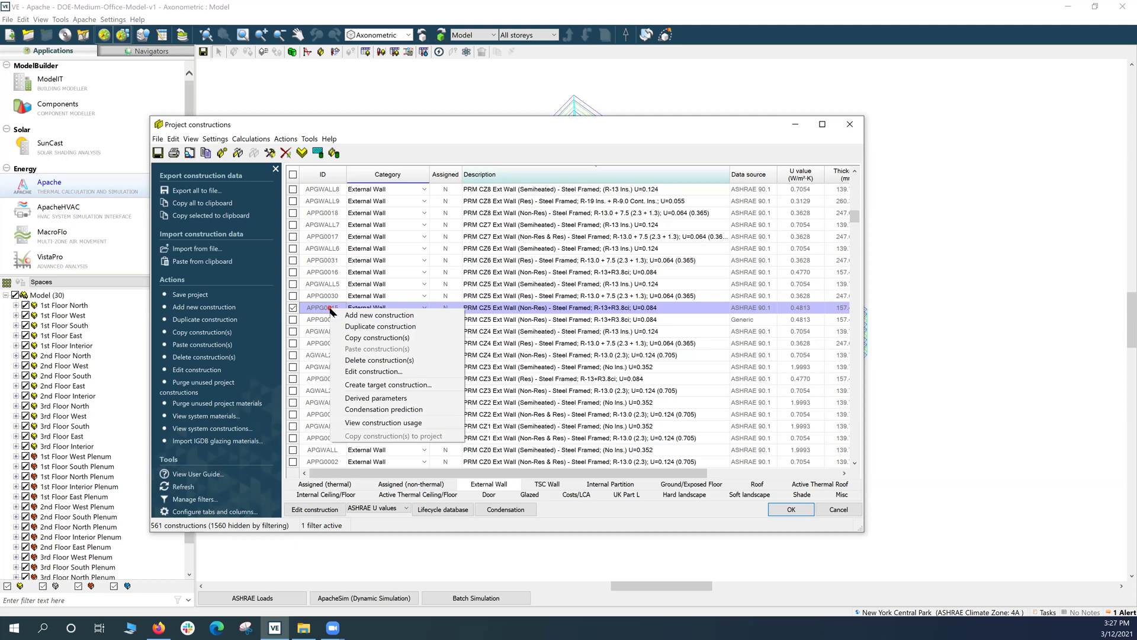
pyautogui.click(350, 327)
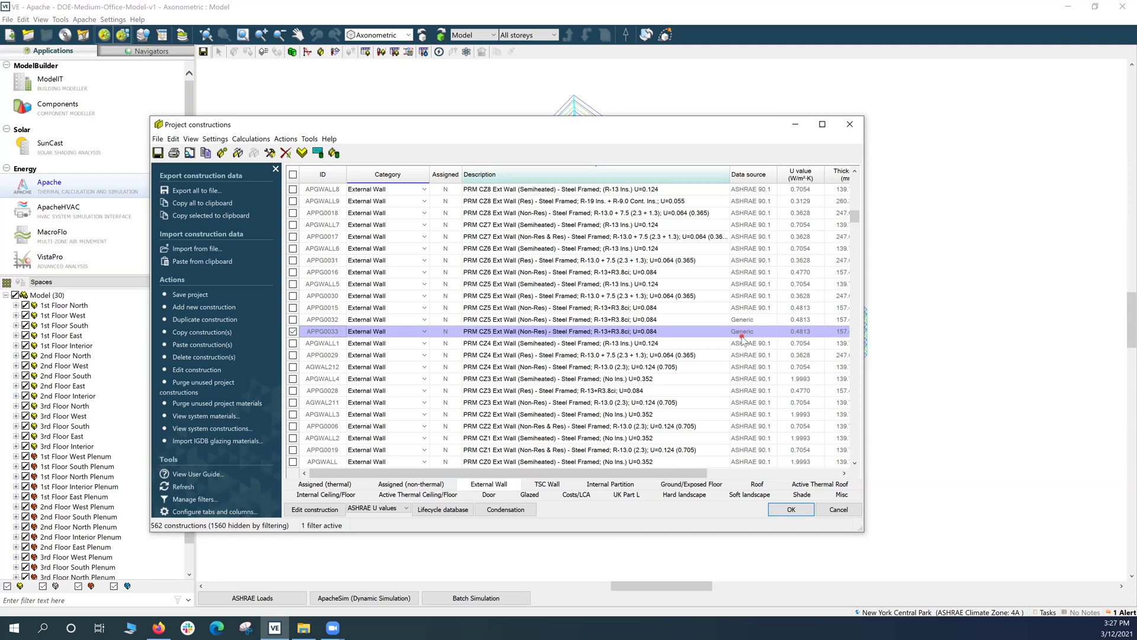
pyautogui.click(632, 331)
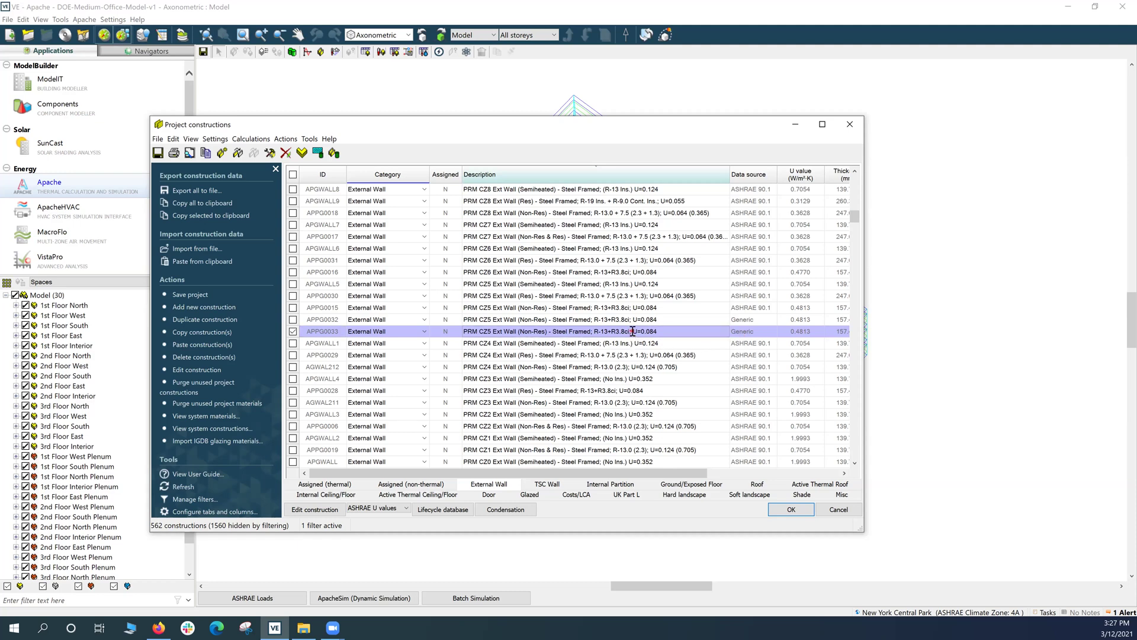
pyautogui.click(633, 332)
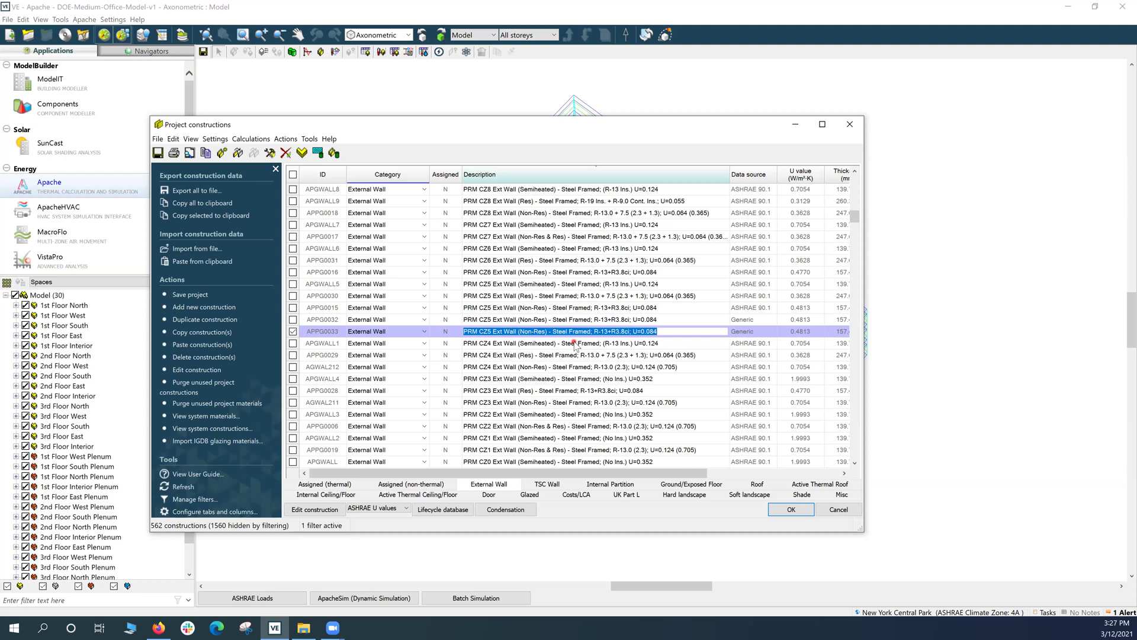
pyautogui.press('BackSpace')
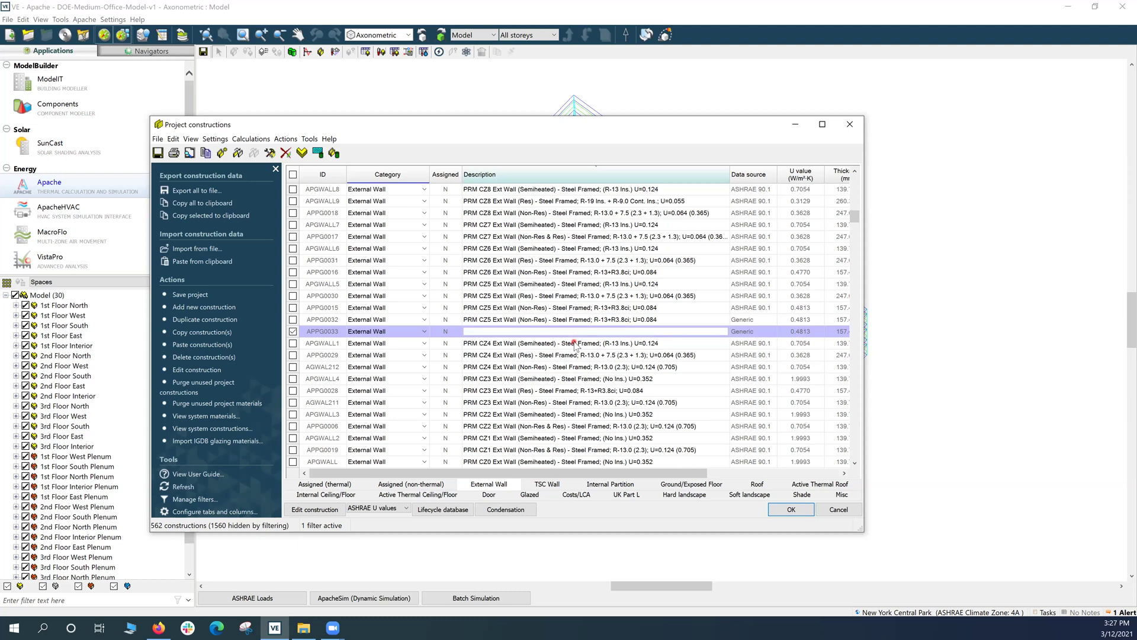
pyautogui.write('OMERS-NEW-Wall')
pyautogui.press('Return')
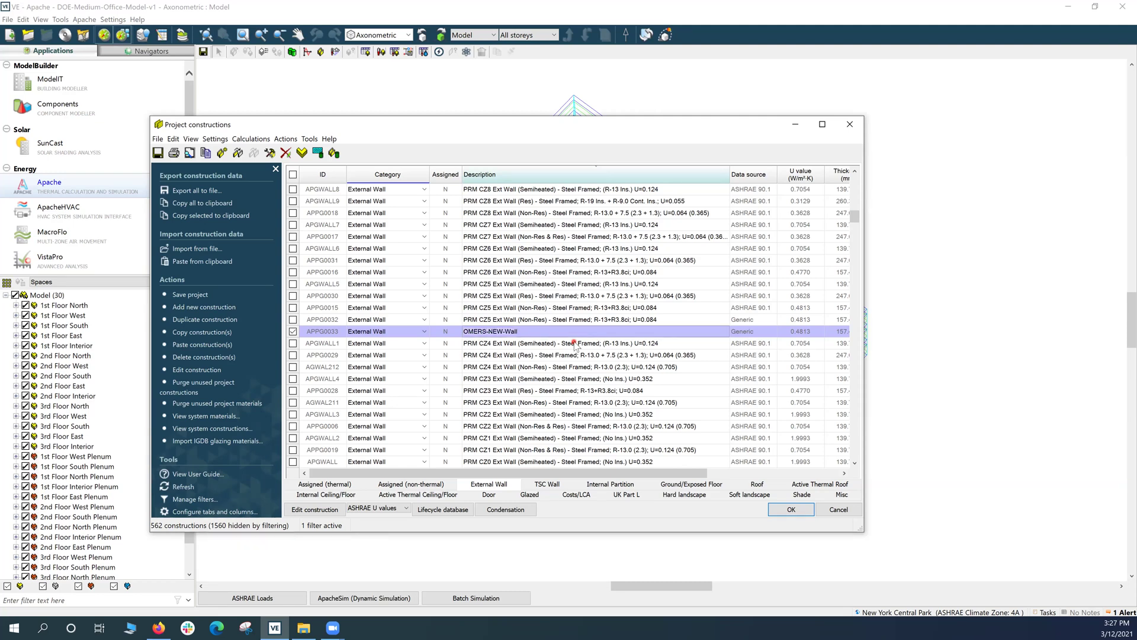
# Step: Open APPG0033's layer editor, check its 0.4813 U-value and select the CONTINUOUS INSULATION R-3.8 layer
pyautogui.doubleClick(321, 333)
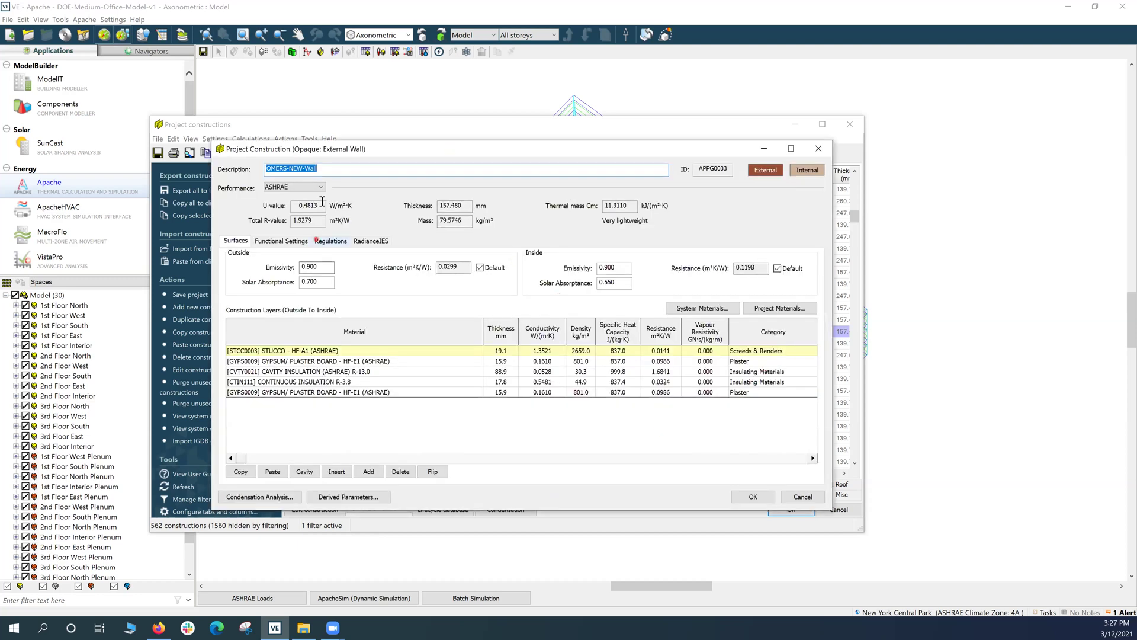
pyautogui.click(322, 169)
pyautogui.click(403, 354)
pyautogui.click(318, 334)
pyautogui.click(343, 411)
pyautogui.doubleClick(299, 205)
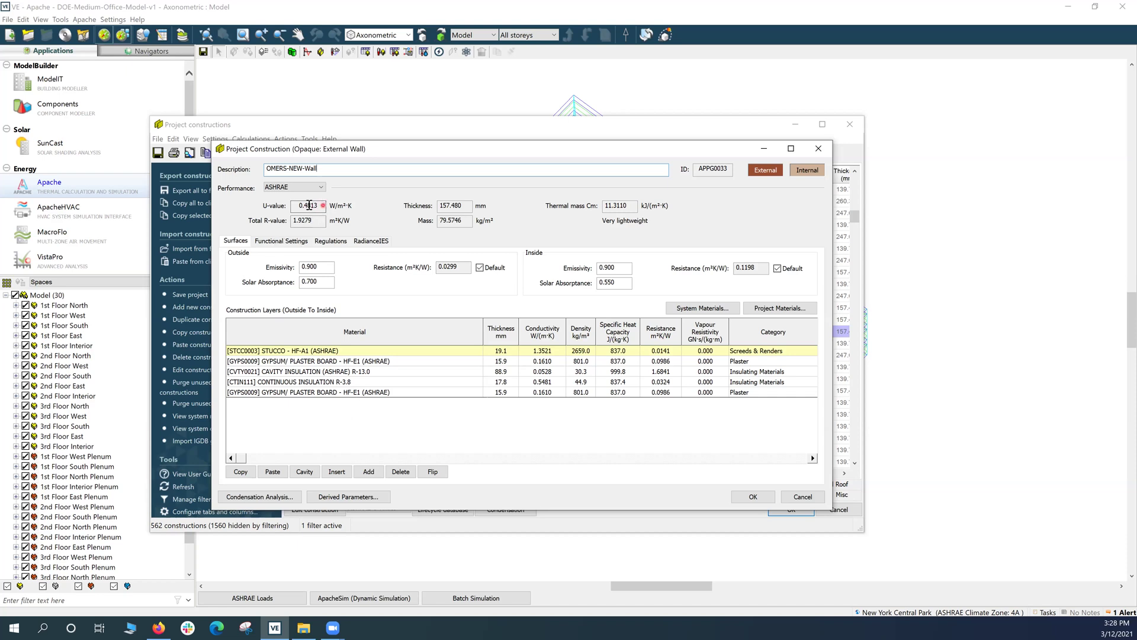
pyautogui.click(322, 213)
pyautogui.click(299, 371)
pyautogui.click(297, 382)
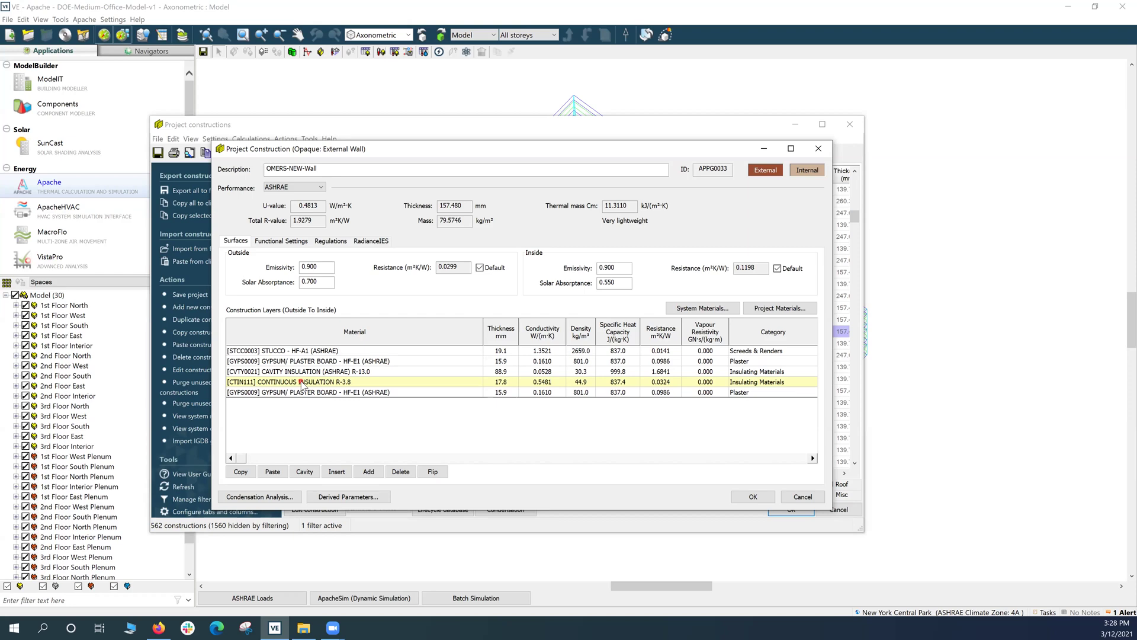
# Step: In Project materials, rename CTIN1112 from CONTINUOUS INSULATION R-3.8 to 'Omers-Vacuum-Insulation'
pyautogui.click(769, 309)
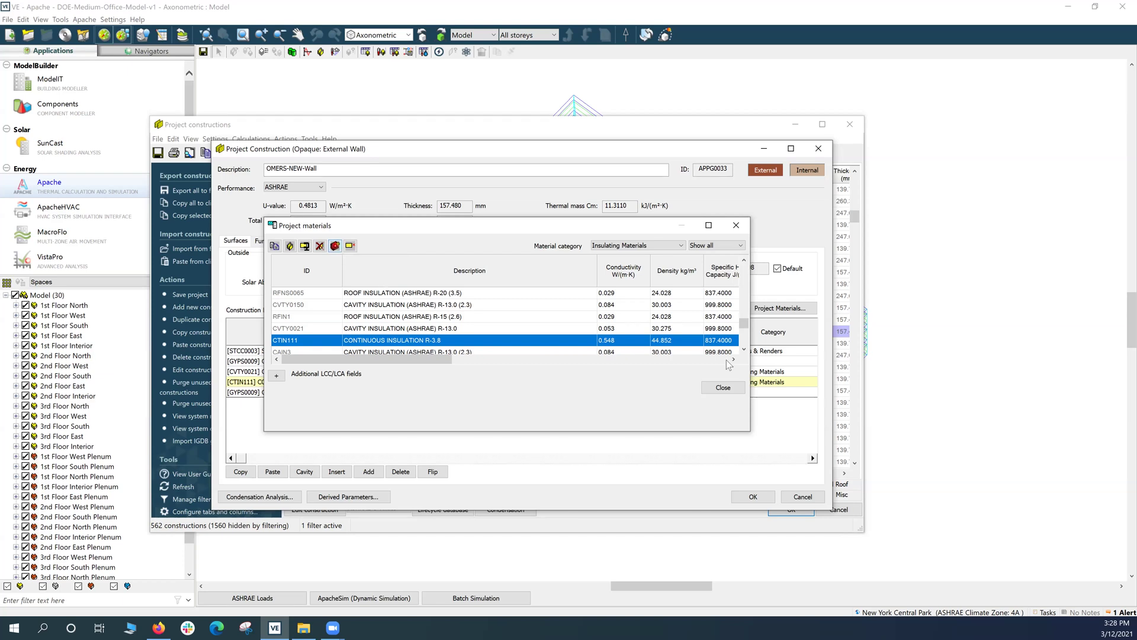
pyautogui.scroll(-3, 745, 340)
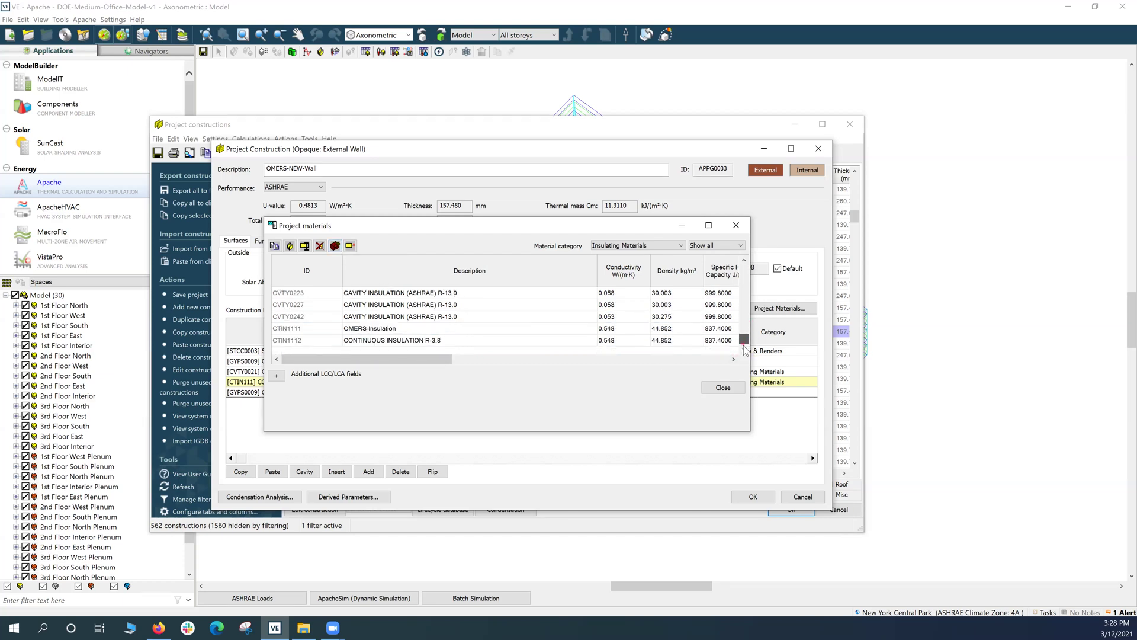
pyautogui.click(480, 341)
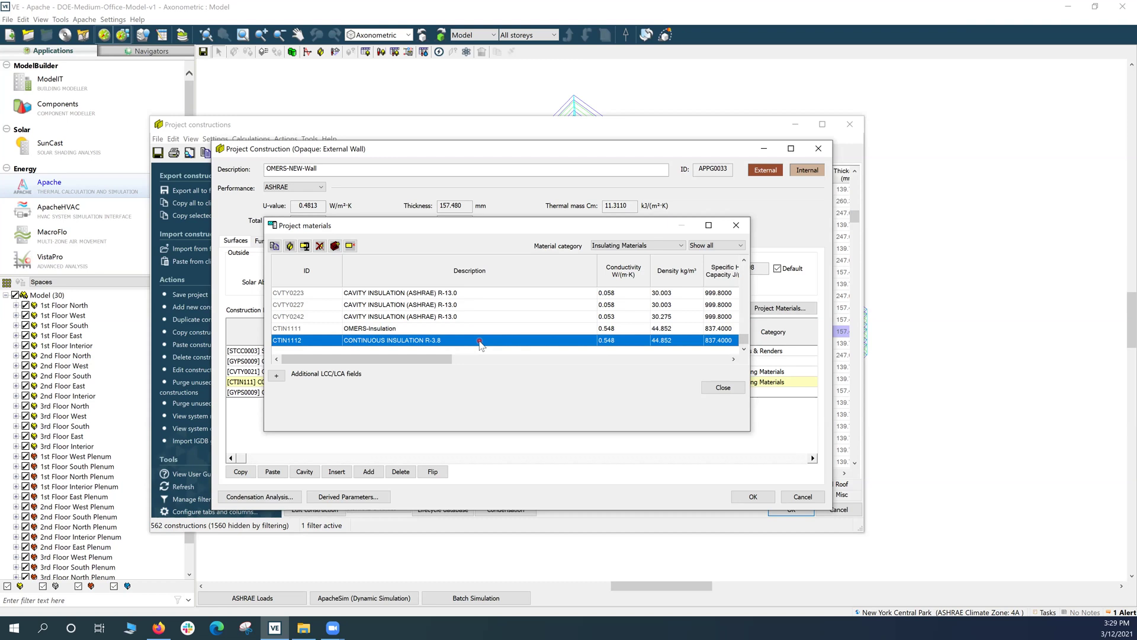
pyautogui.click(480, 341)
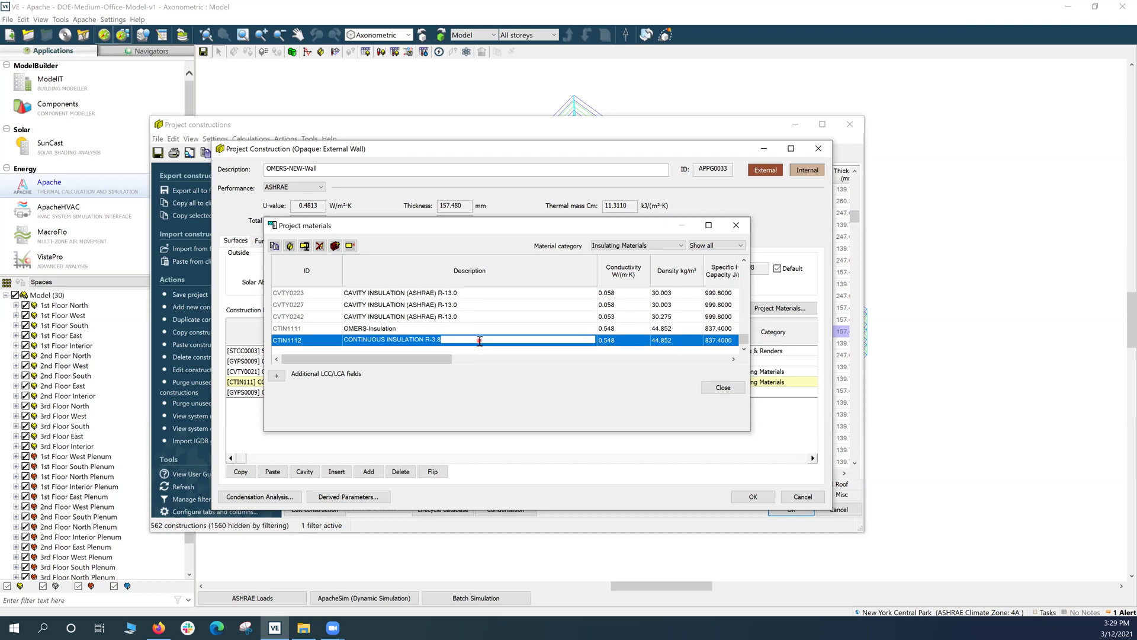
pyautogui.press('BackSpace')
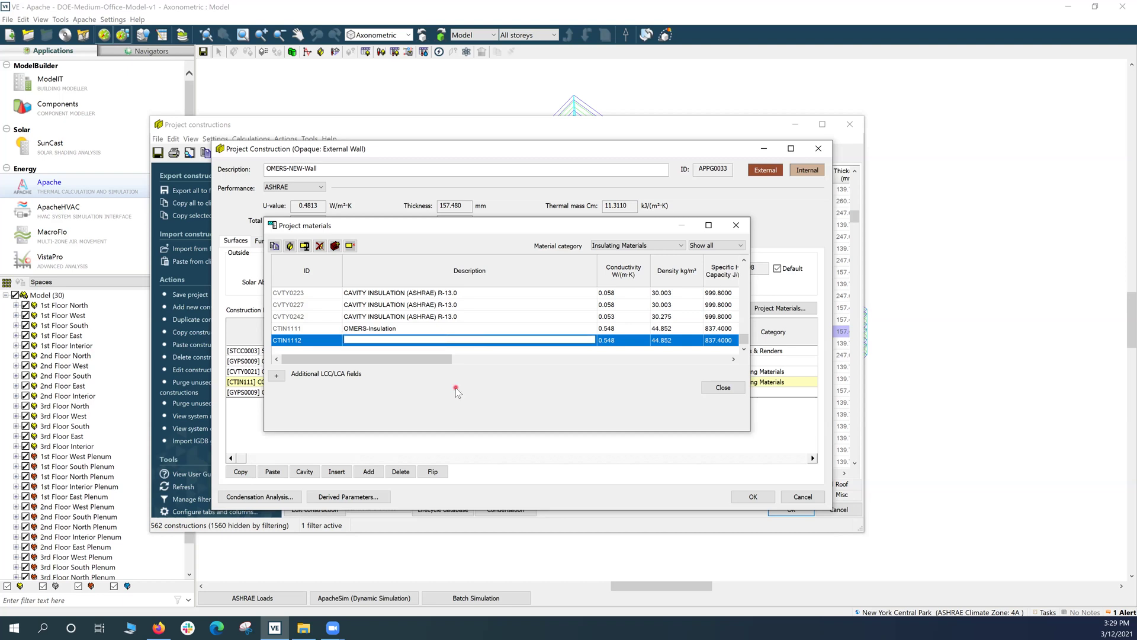
pyautogui.write('V')
pyautogui.write('Ome')
pyautogui.write('rs-Vacuum')
pyautogui.write('-INsulation')
pyautogui.press('BackSpace')
pyautogui.press('BackSpace')
pyautogui.press('BackSpace')
pyautogui.press('BackSpace')
pyautogui.press('BackSpace')
pyautogui.write('nsulatio')
pyautogui.click(456, 387)
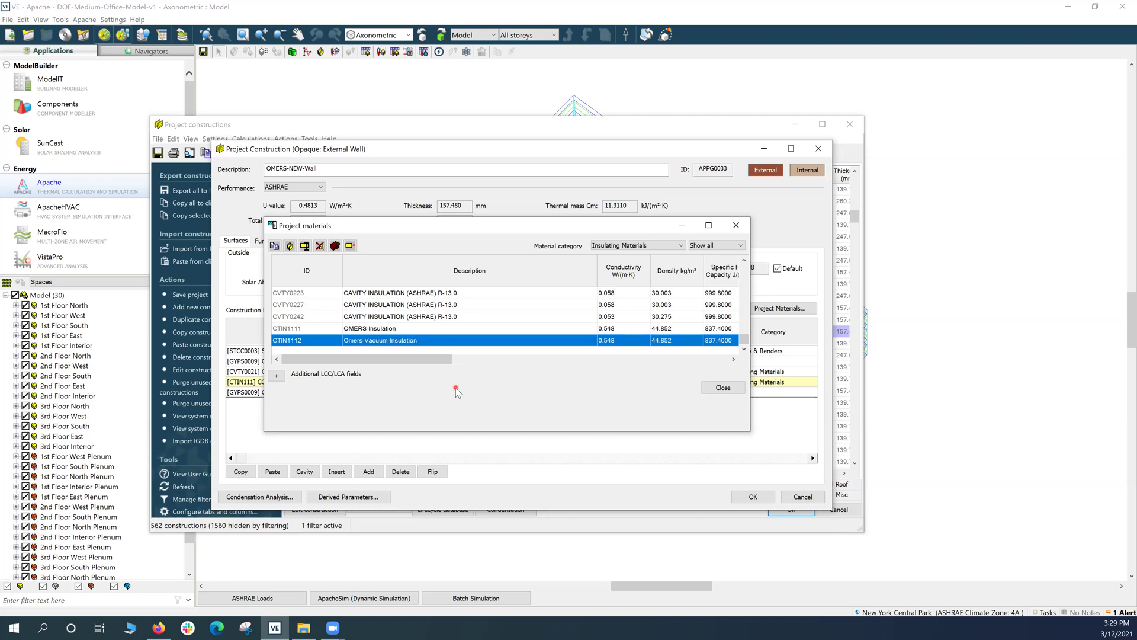
pyautogui.click(421, 361)
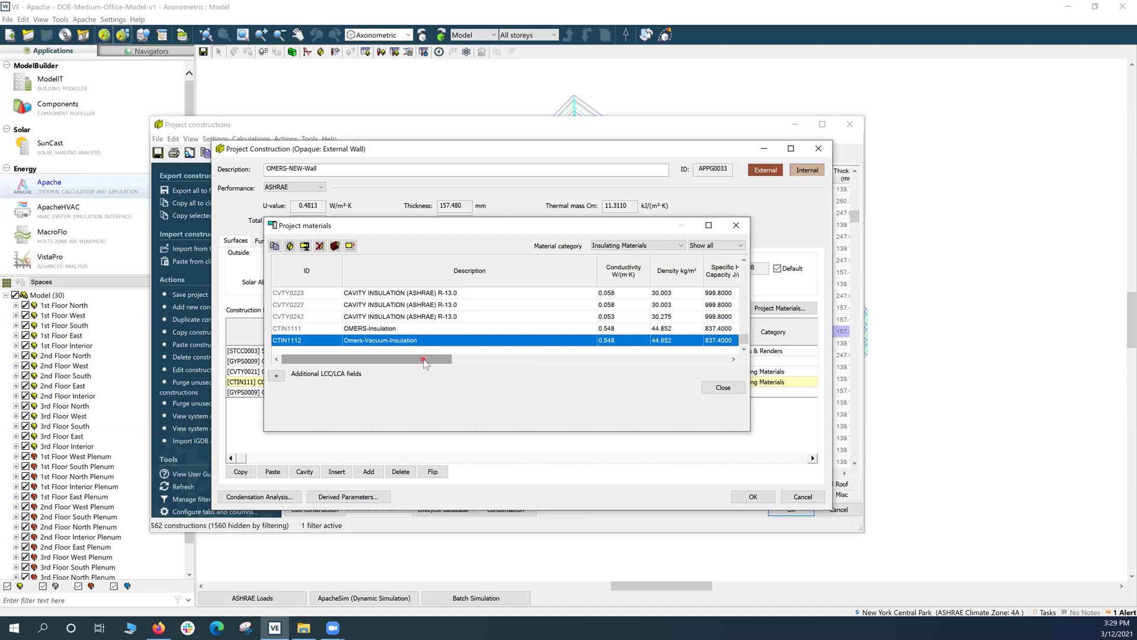
pyautogui.moveTo(460, 368)
pyautogui.mouseDown()
pyautogui.moveTo(474, 367)
pyautogui.moveTo(445, 365)
pyautogui.mouseUp()
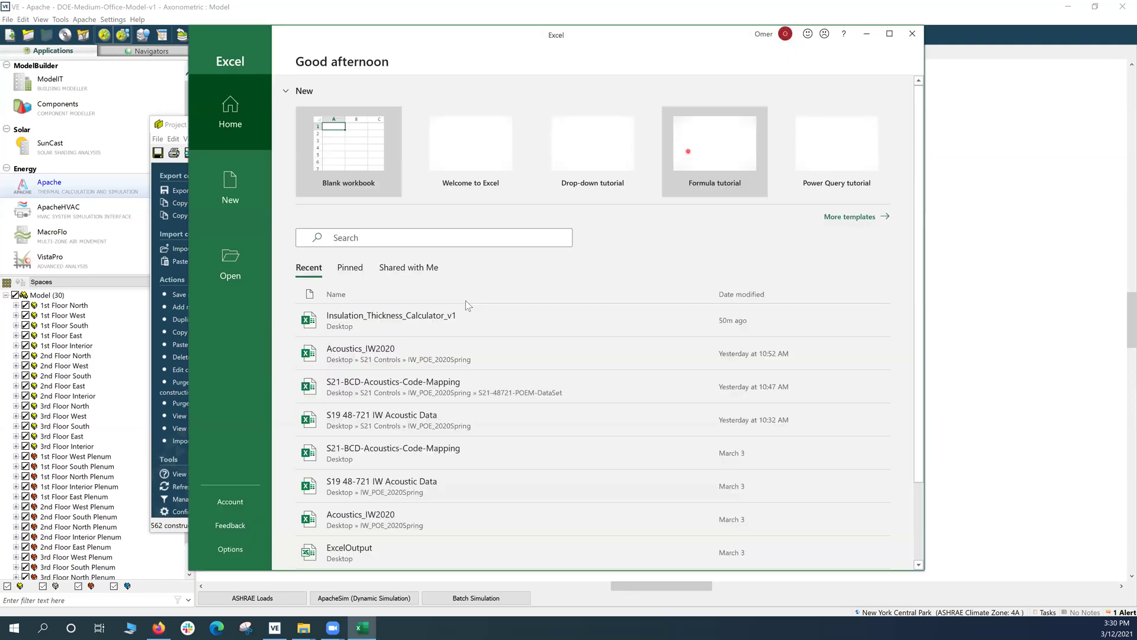
# Step: Open Insulation_Thickness_Calculator_v1 and locate the Vacuum Insulation Panel property block
pyautogui.click(427, 326)
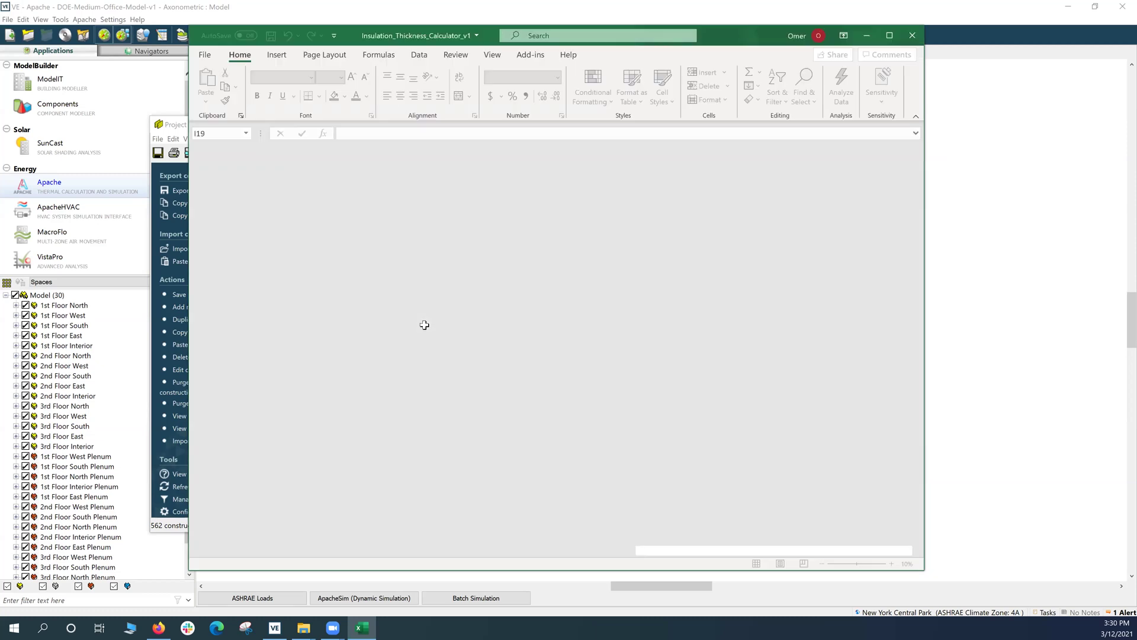
pyautogui.scroll(-1, 349, 370)
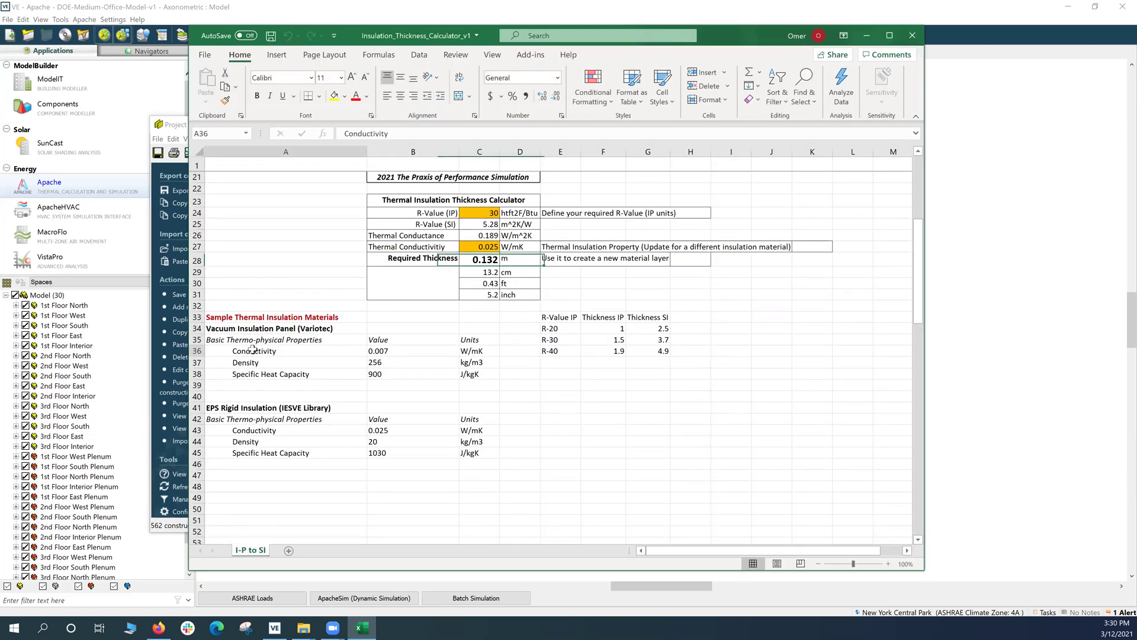
pyautogui.click(245, 349)
pyautogui.click(236, 320)
pyautogui.keyDown('shift'); pyautogui.click(469, 378); pyautogui.keyUp('shift')
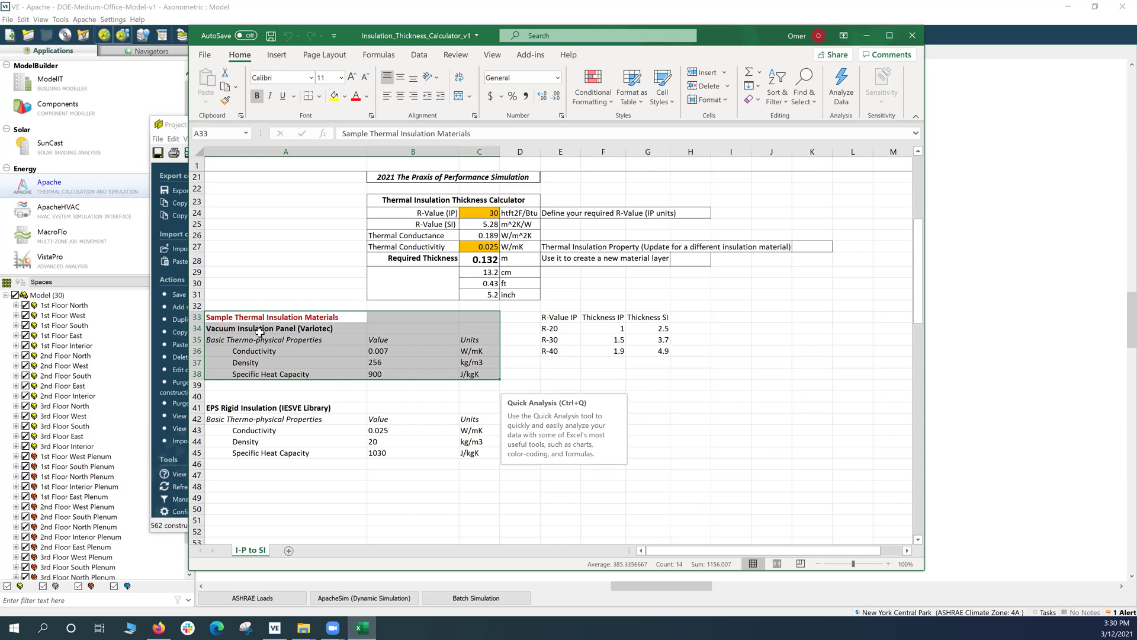
pyautogui.click(317, 350)
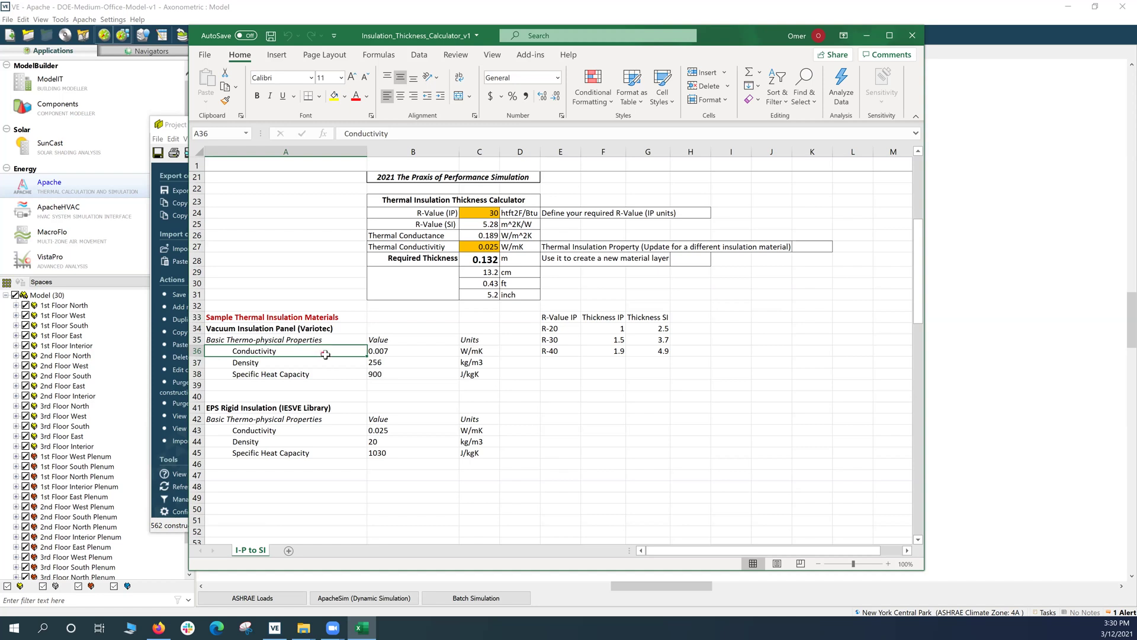
# Step: Review the Variotec vacuum panel's conductivity 0.007, density 256 and specific heat 900
pyautogui.click(396, 352)
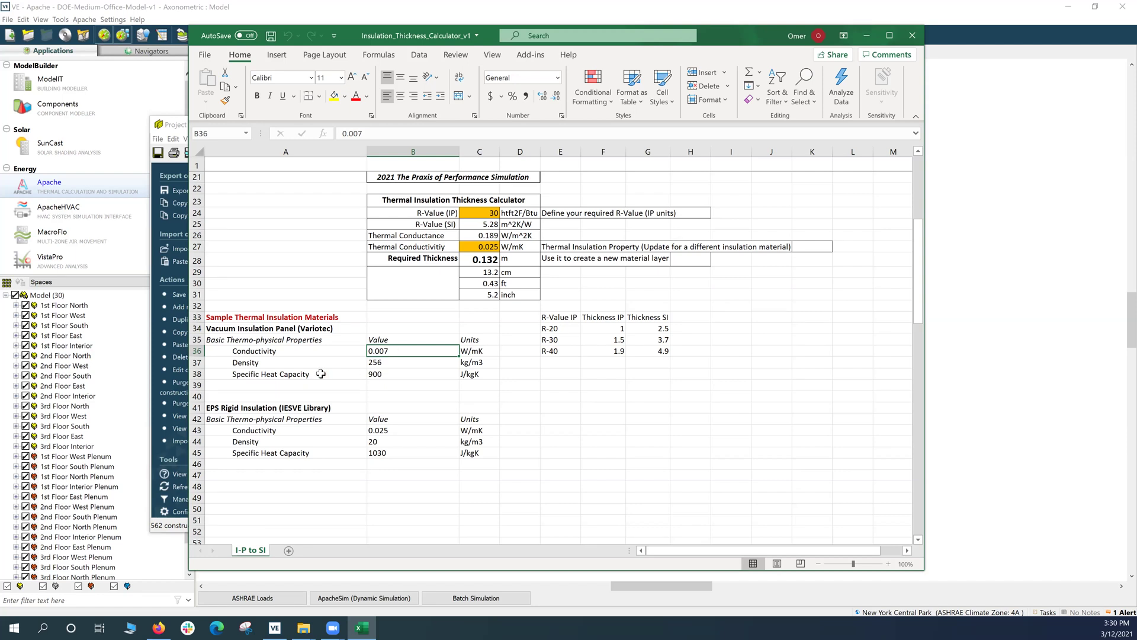
pyautogui.click(378, 364)
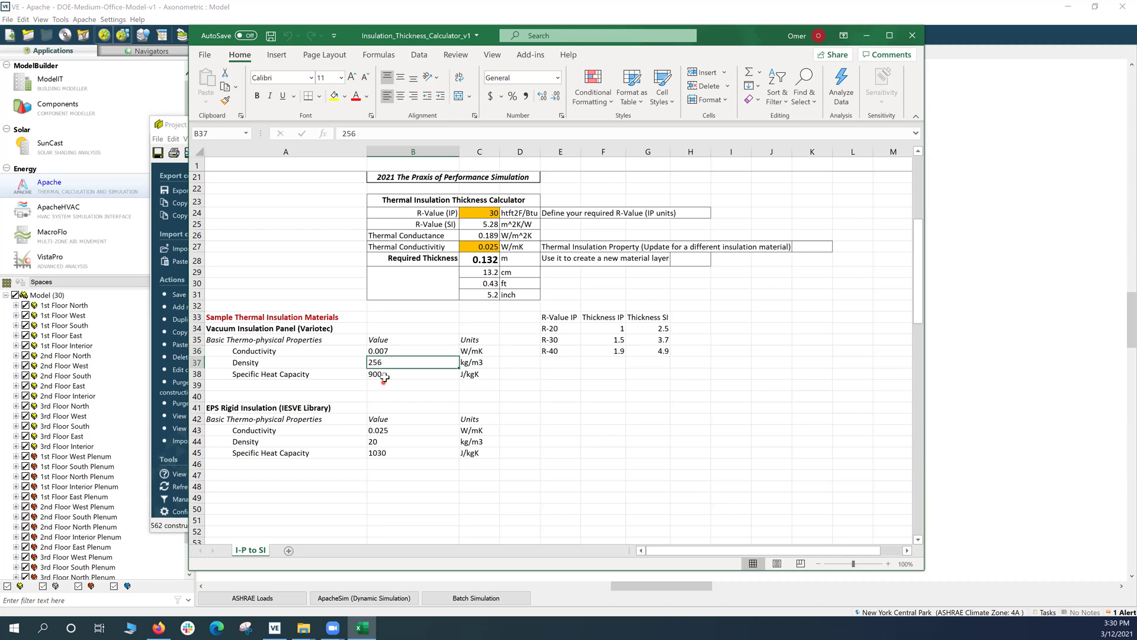
pyautogui.click(385, 377)
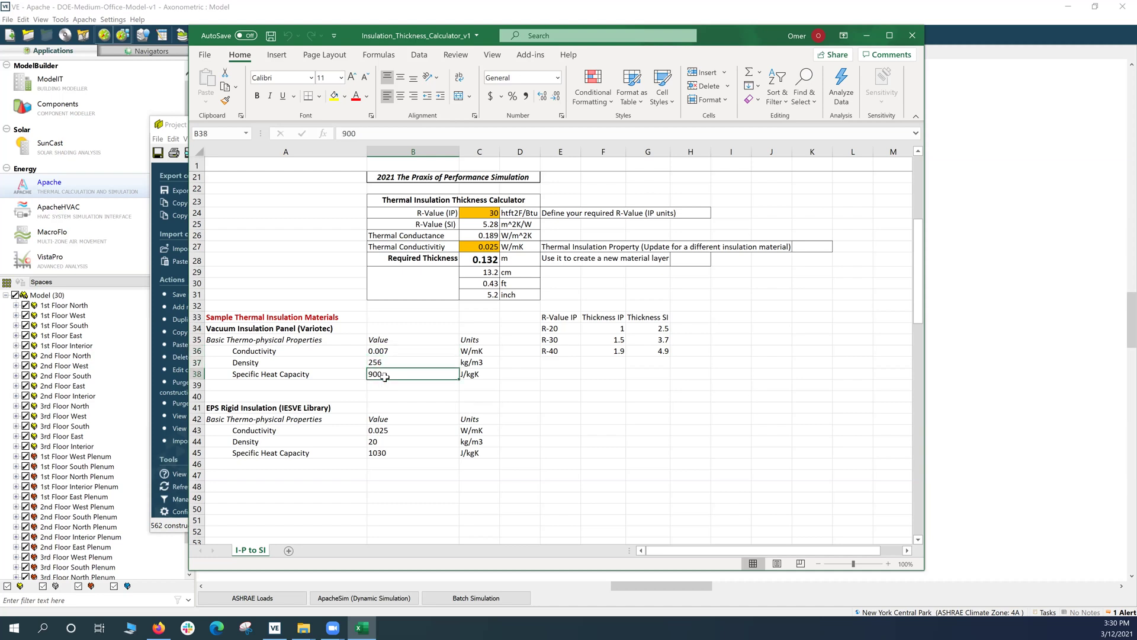
pyautogui.click(321, 332)
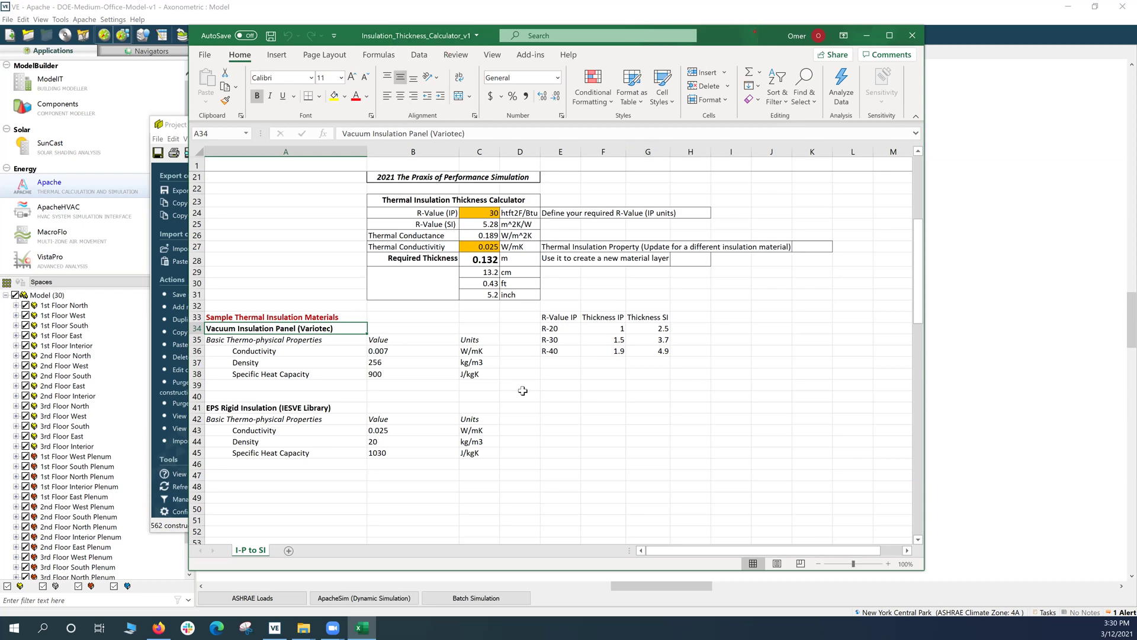
pyautogui.moveTo(399, 362); pyautogui.dragTo(403, 387)
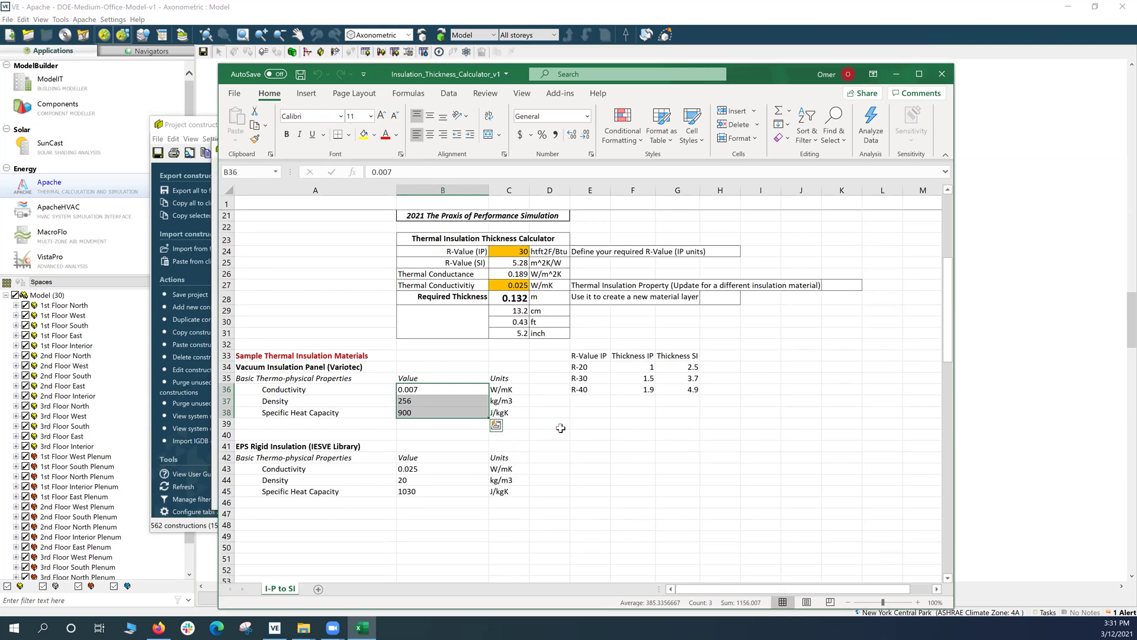
pyautogui.scroll(1, 521, 356)
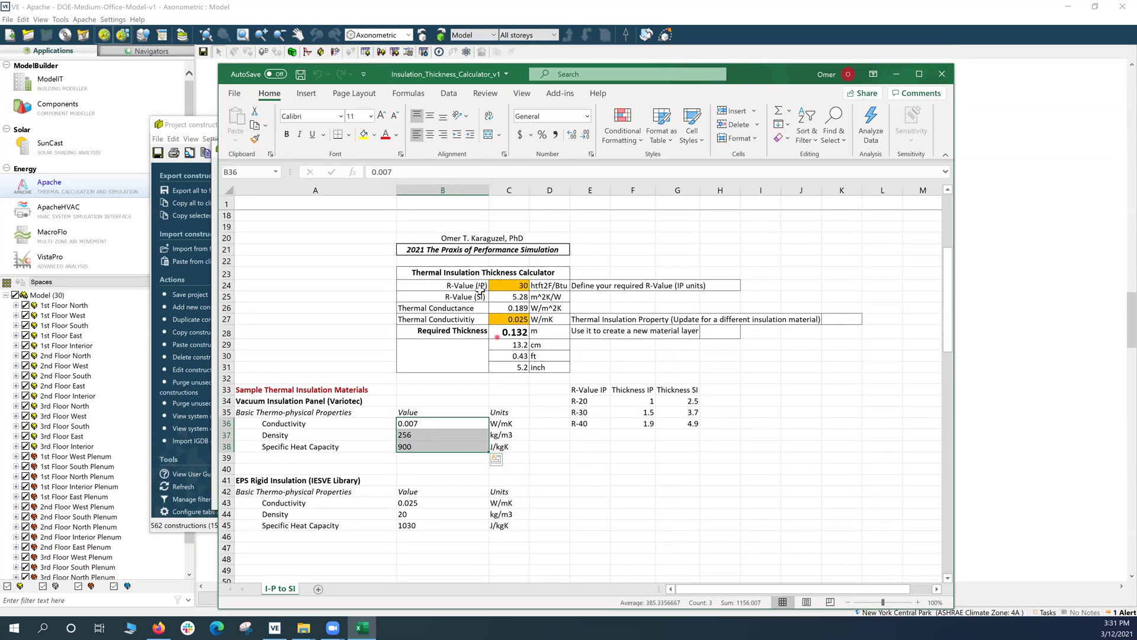
pyautogui.click(433, 274)
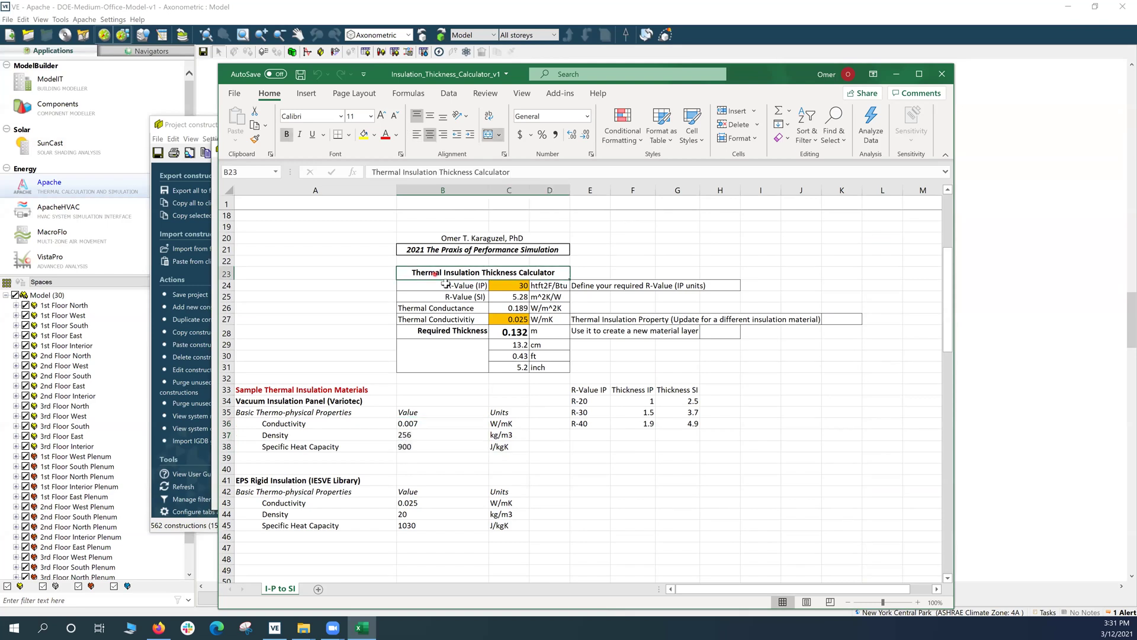
# Step: Enter 0.007 W/mK as the conductivity in C27 and verify the 0.037 m required thickness
pyautogui.click(513, 319)
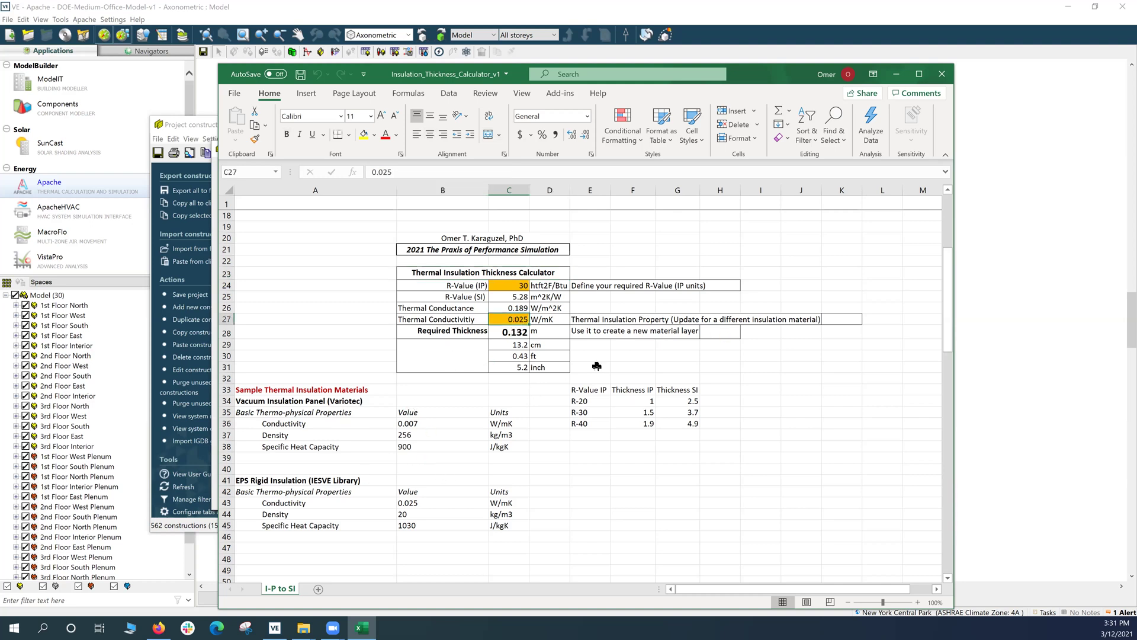
pyautogui.write('0.007')
pyautogui.press('Return')
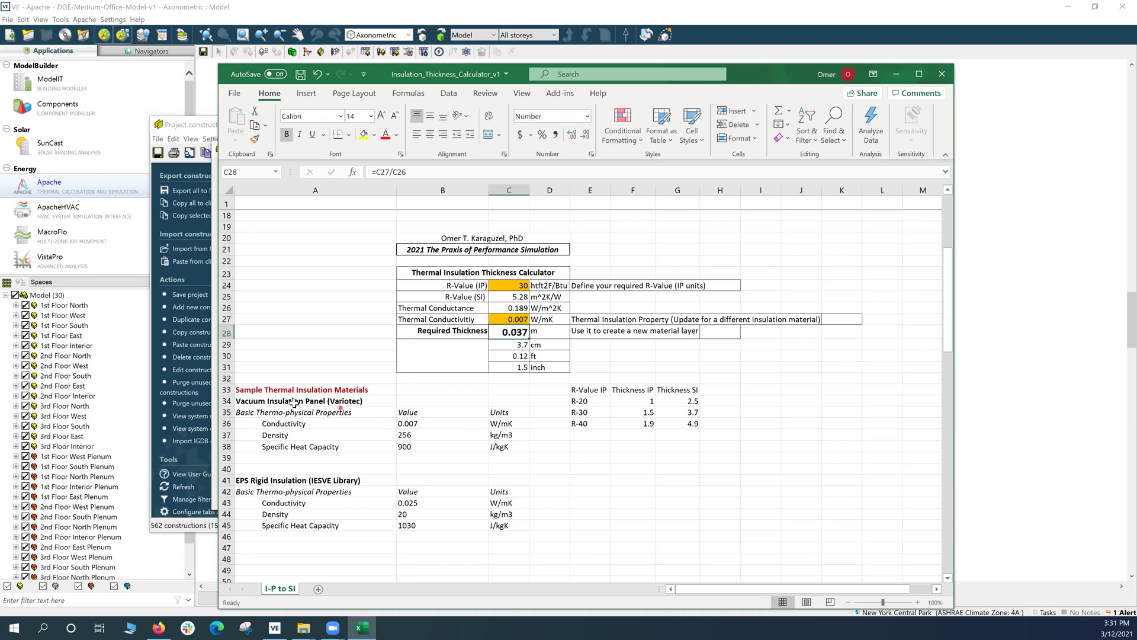
pyautogui.click(514, 318)
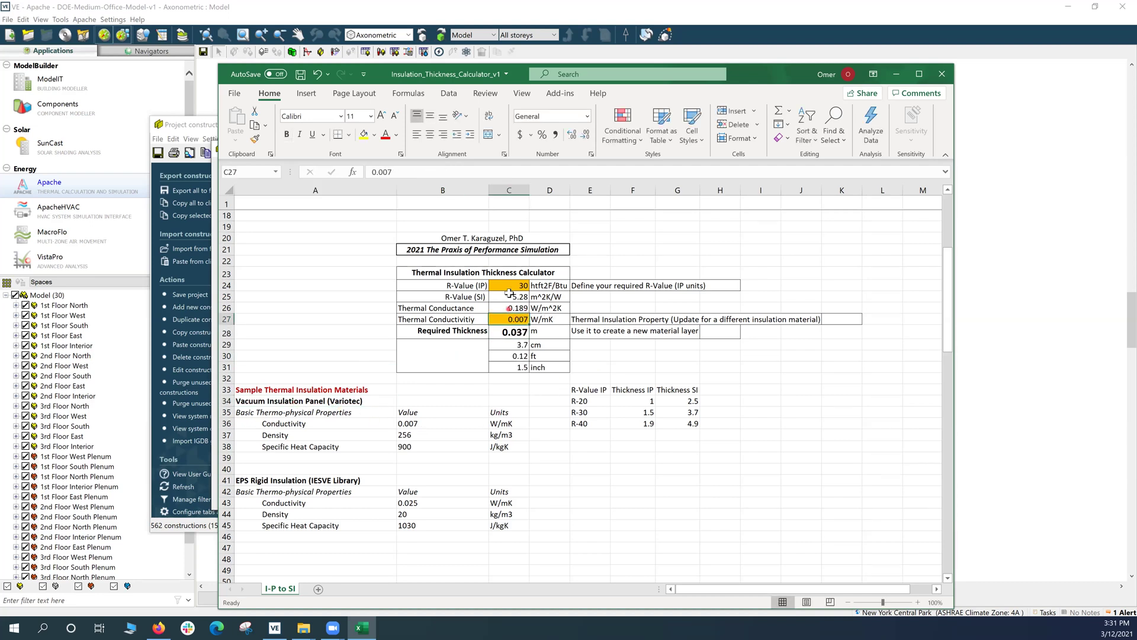
pyautogui.click(513, 286)
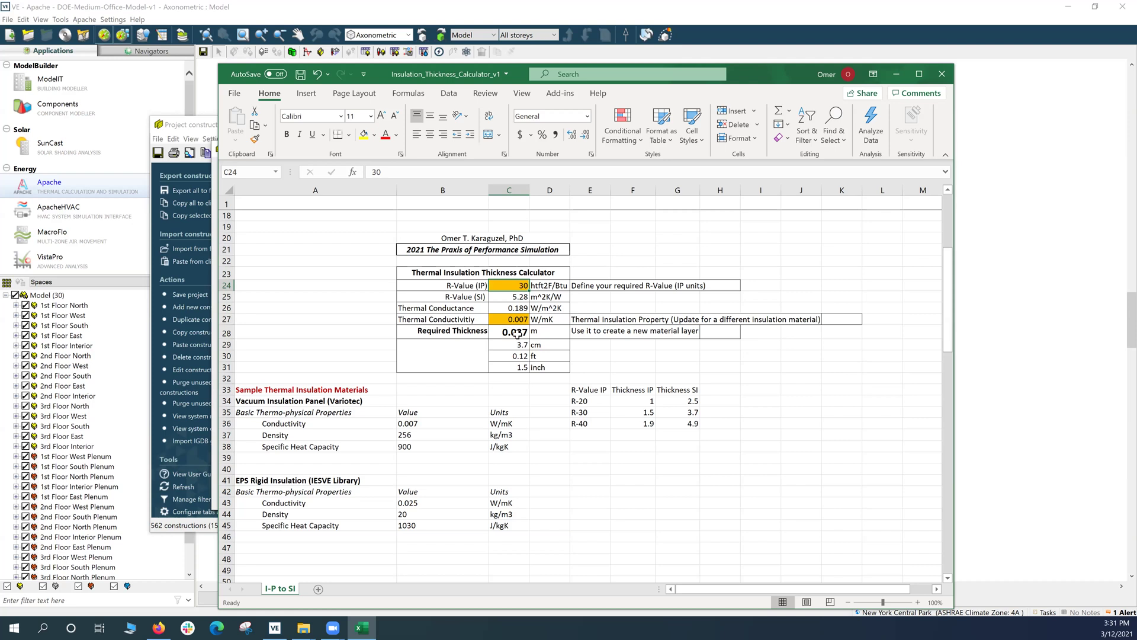
pyautogui.click(518, 334)
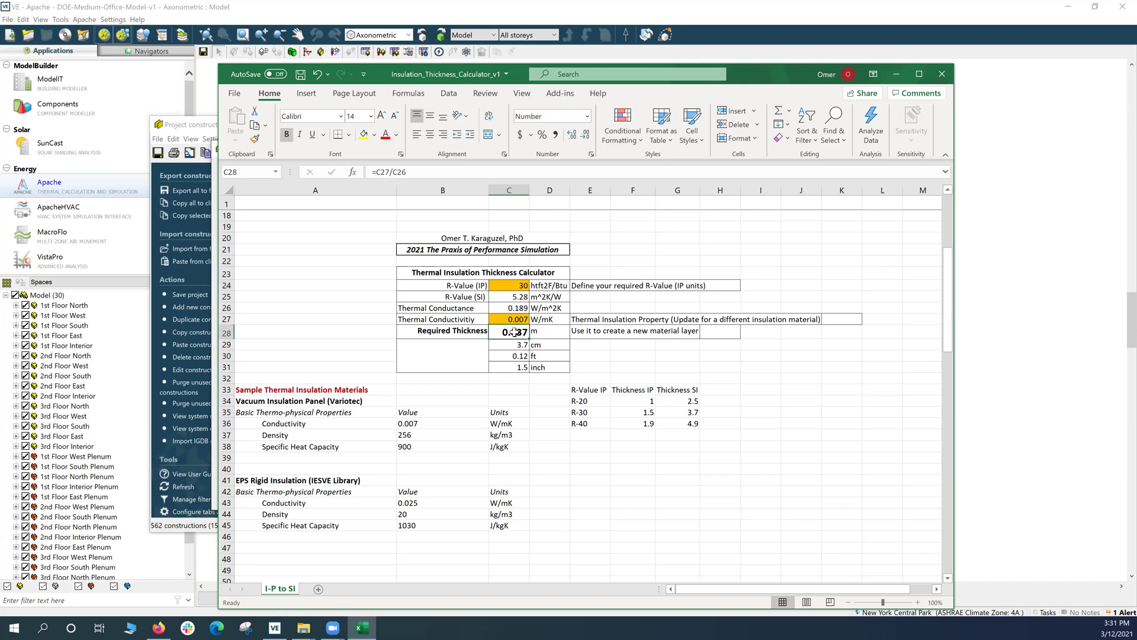
pyautogui.click(505, 288)
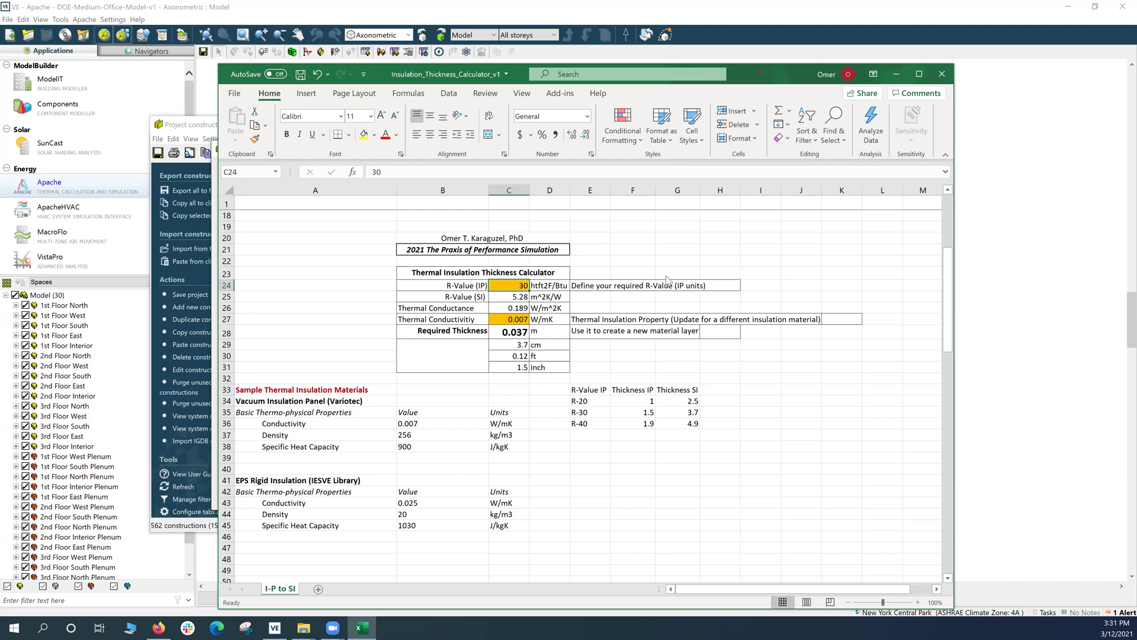
pyautogui.press('super+Down')
pyautogui.moveTo(513, 233); pyautogui.dragTo(749, 305)
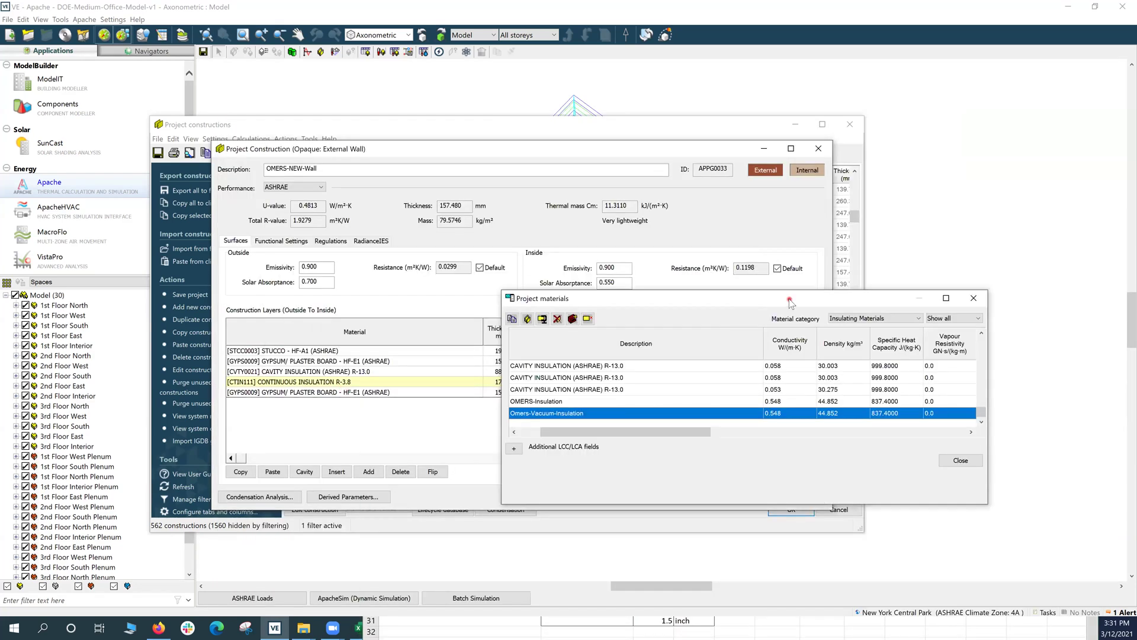
pyautogui.moveTo(570, 299); pyautogui.dragTo(359, 243)
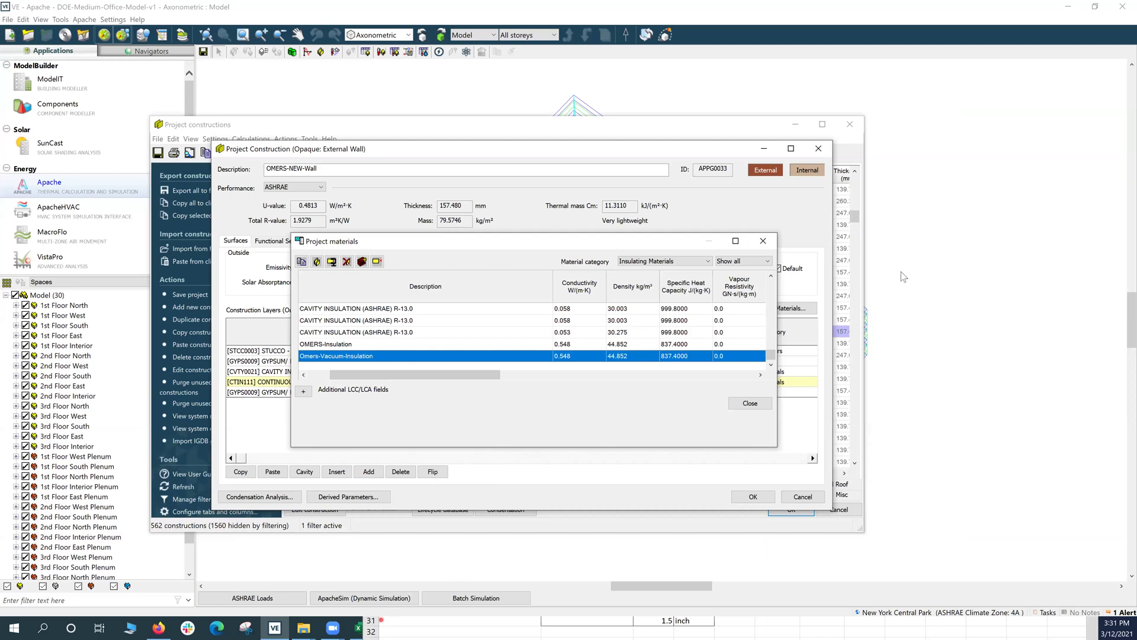
pyautogui.hotkey('alt', 'Tab')
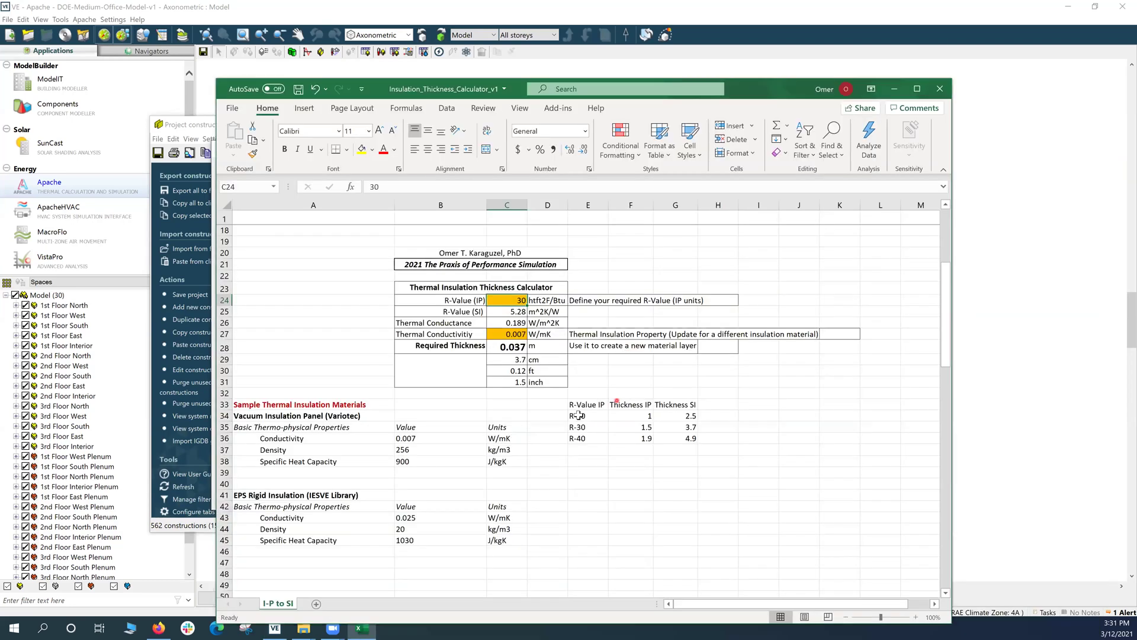
# Step: Change the R-value in C24 to 20 and confirm the 0.025 m required thickness in C28
pyautogui.click(578, 416)
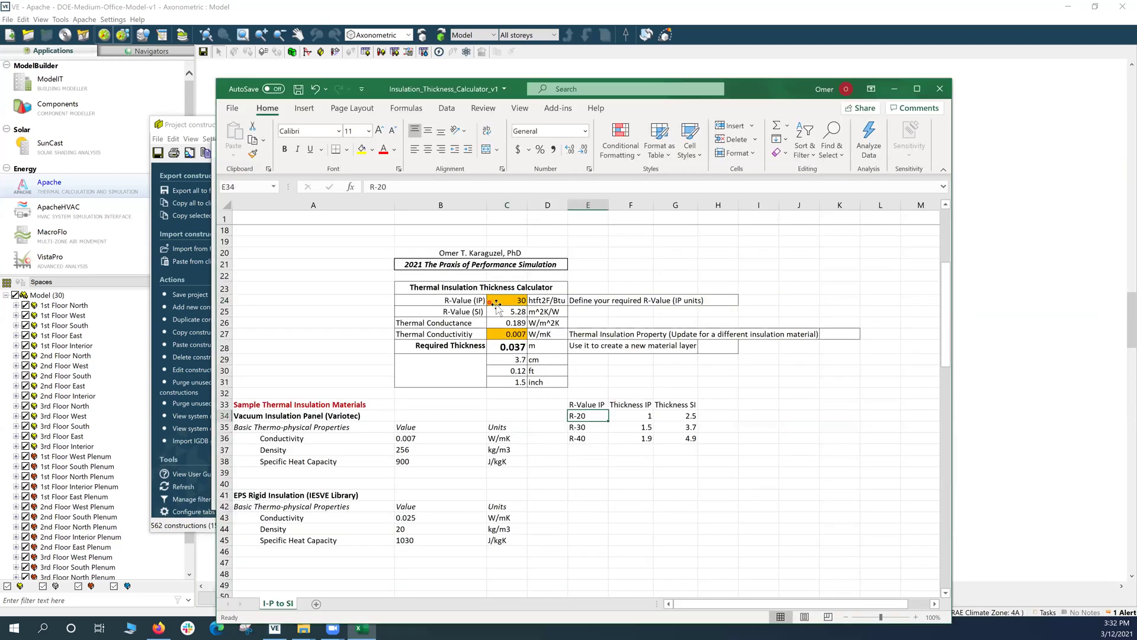
pyautogui.click(497, 304)
pyautogui.write('20')
pyautogui.press('Return')
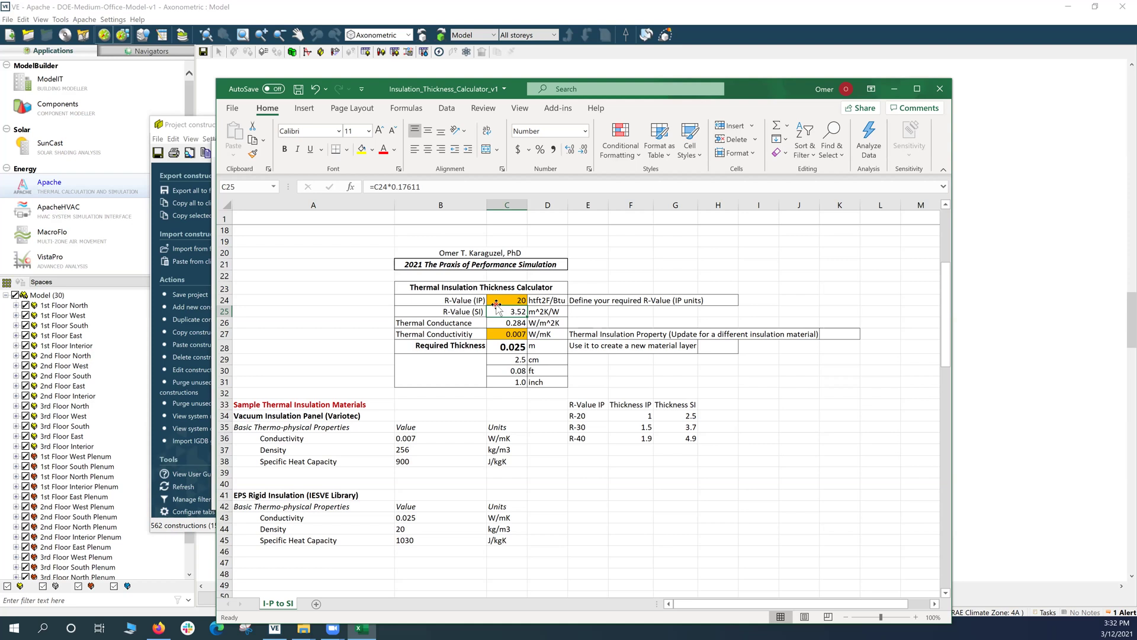
pyautogui.click(505, 335)
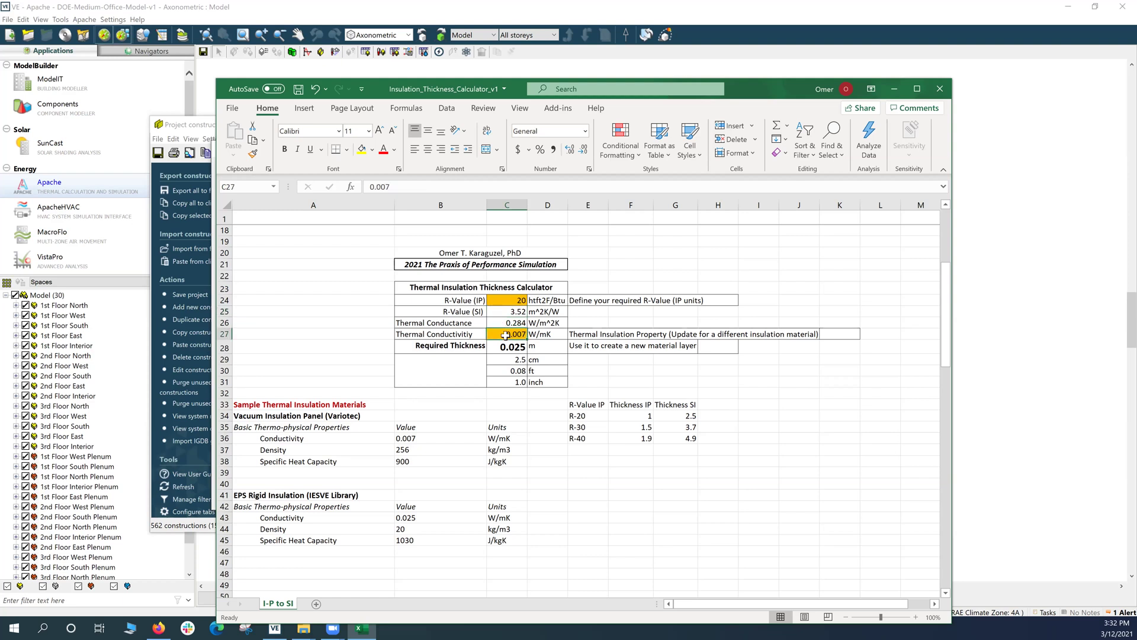
pyautogui.click(510, 348)
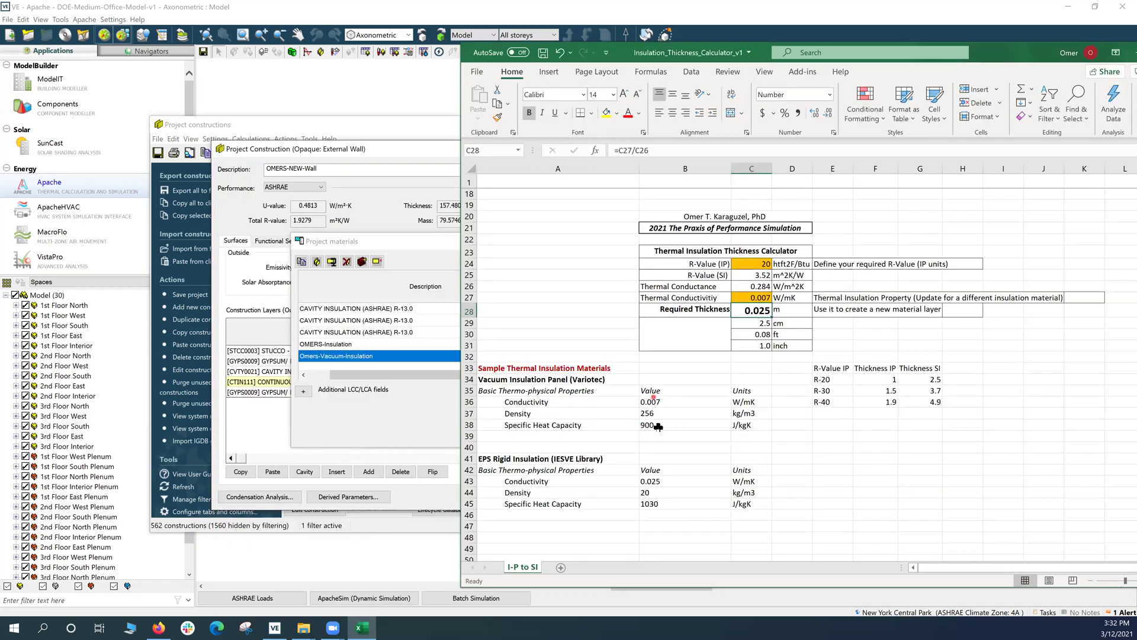
# Step: Select the vacuum panel's property values in Excel and bring the Project materials list forward
pyautogui.click(651, 401)
pyautogui.hotkey('shift', 'Down')
pyautogui.hotkey('shift', 'Down')
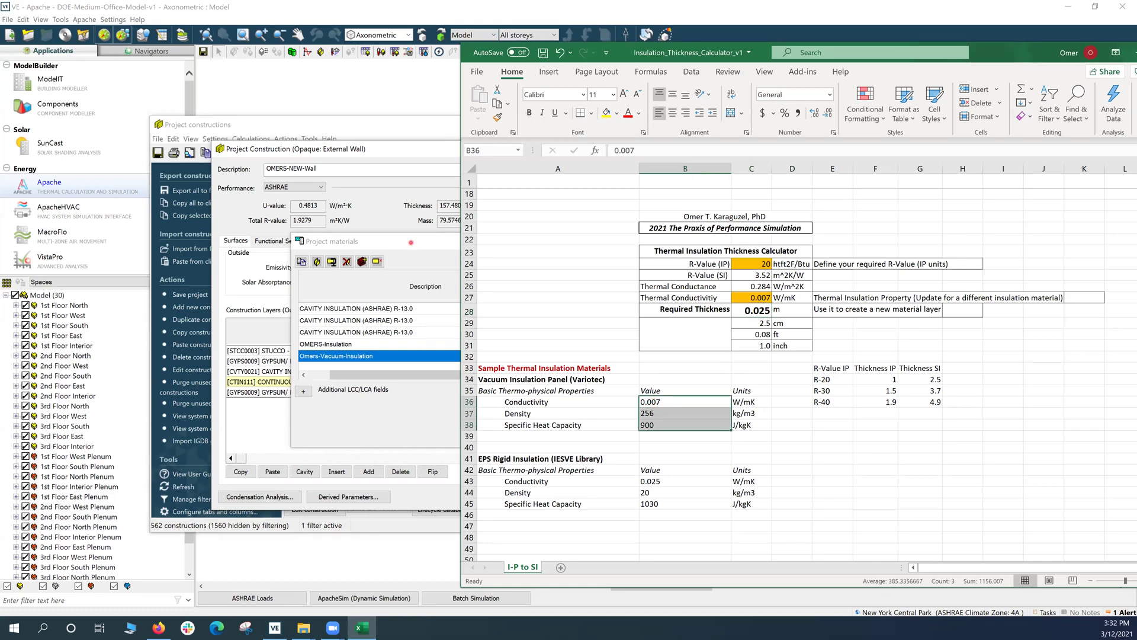
pyautogui.click(360, 628)
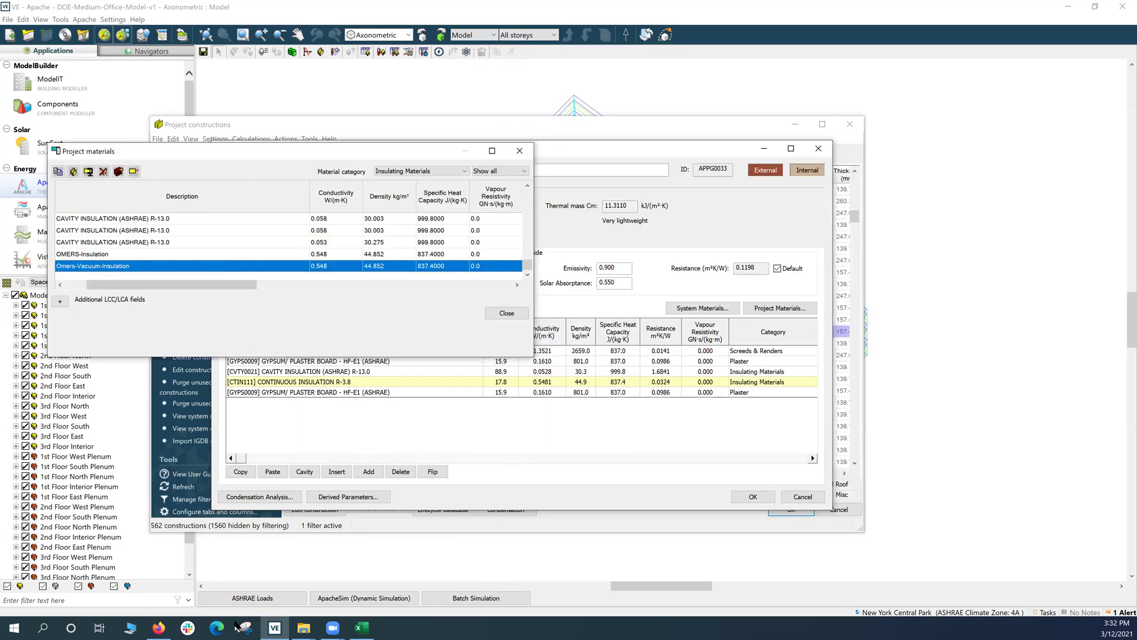
pyautogui.click(359, 628)
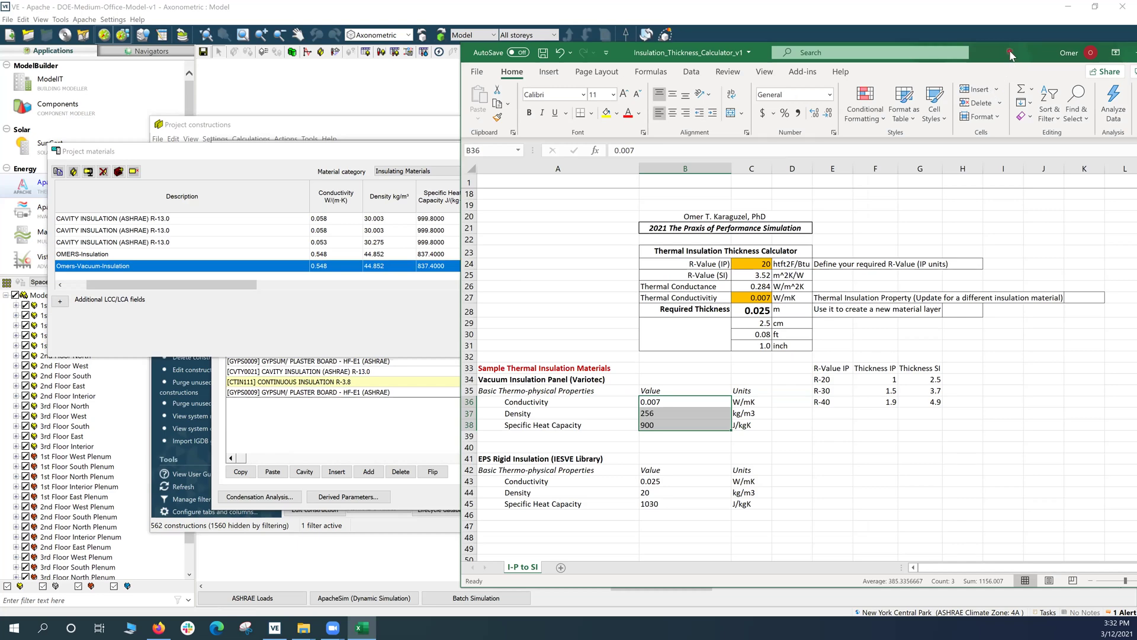
pyautogui.click(329, 152)
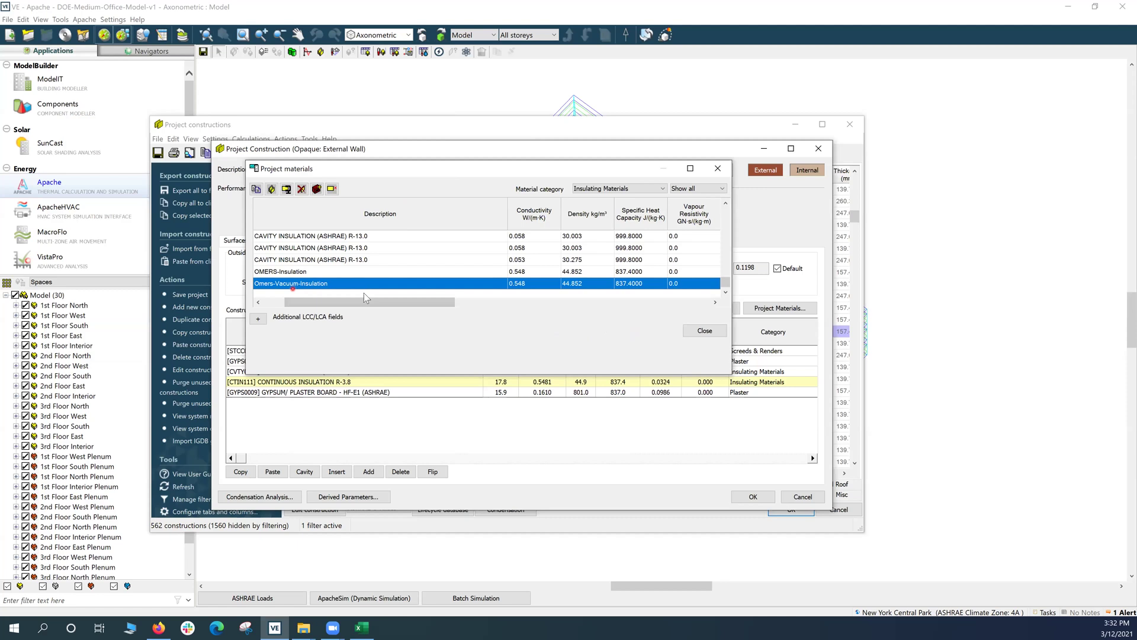
# Step: Set Omers-Vacuum-Insulation to conductivity 0.007, density 256 and specific heat capacity 900
pyautogui.click(533, 282)
pyautogui.write('0.5')
pyautogui.click(590, 283)
pyautogui.press('BackSpace')
pyautogui.write('2')
pyautogui.press('Return')
pyautogui.click(648, 286)
pyautogui.press('BackSpace')
pyautogui.press('BackSpace')
pyautogui.press('BackSpace')
pyautogui.press('BackSpace')
pyautogui.press('BackSpace')
pyautogui.press('BackSpace')
pyautogui.press('BackSpace')
pyautogui.press('BackSpace')
pyautogui.write('900')
pyautogui.click(687, 286)
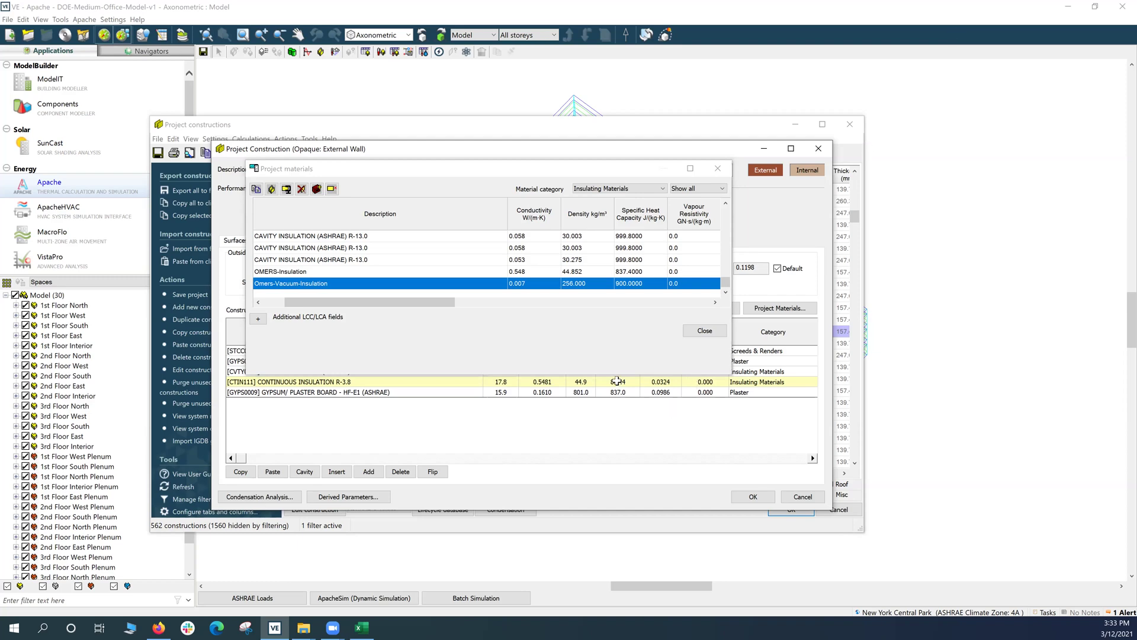
# Step: Copy the Omers-Vacuum-Insulation material, save the changes and close Project materials
pyautogui.hotkey('alt', 'Tab')
pyautogui.click(603, 404)
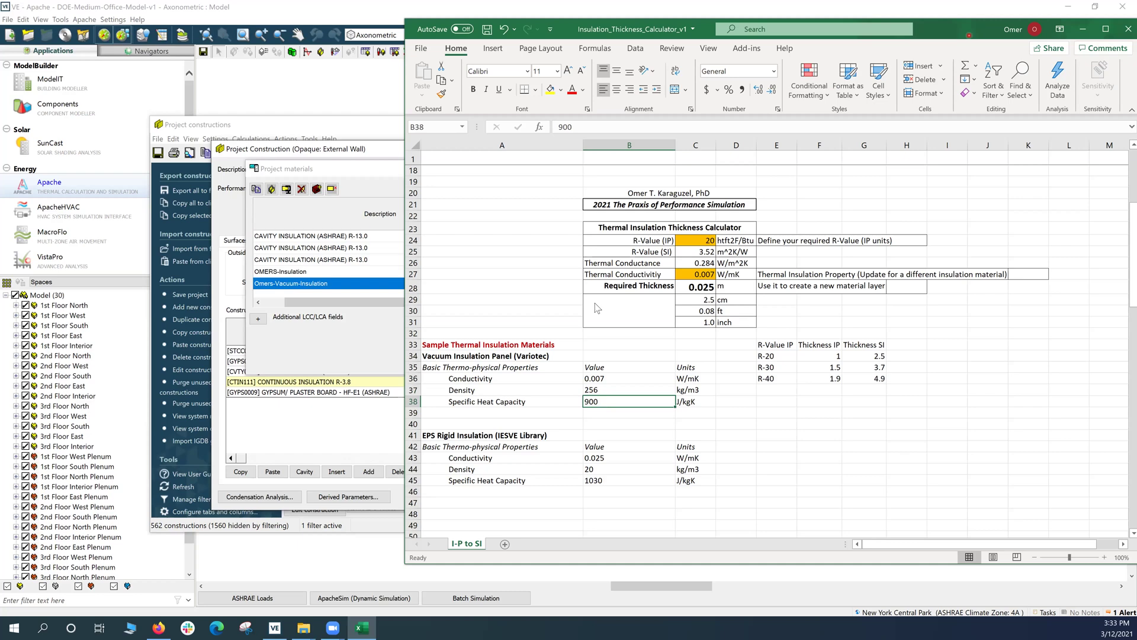
pyautogui.hotkey('alt', 'Tab')
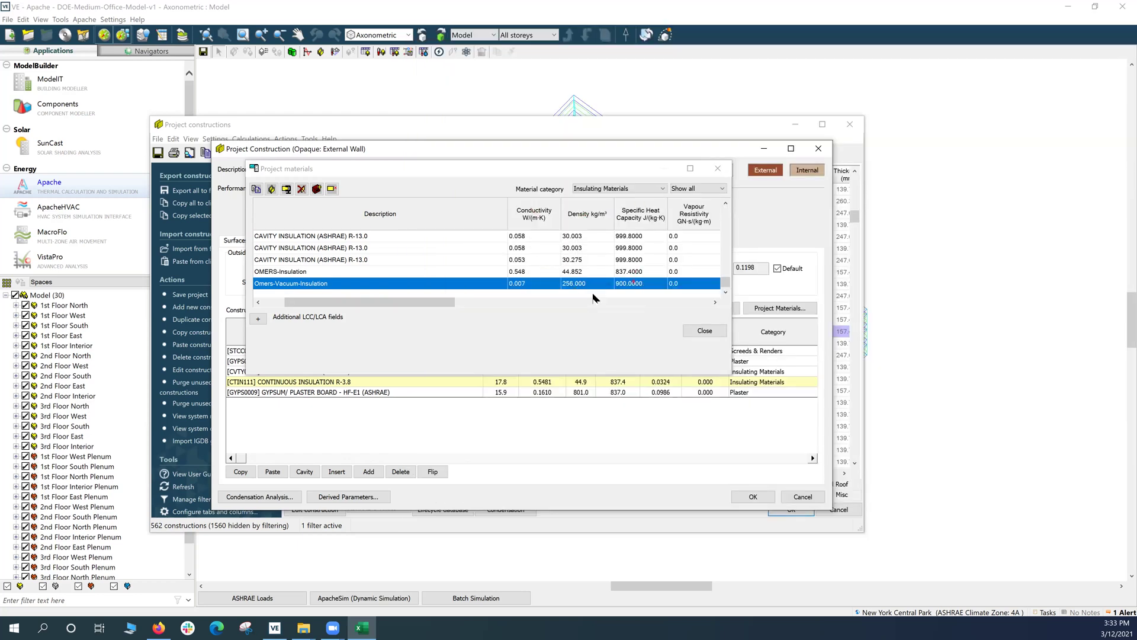
pyautogui.click(369, 284)
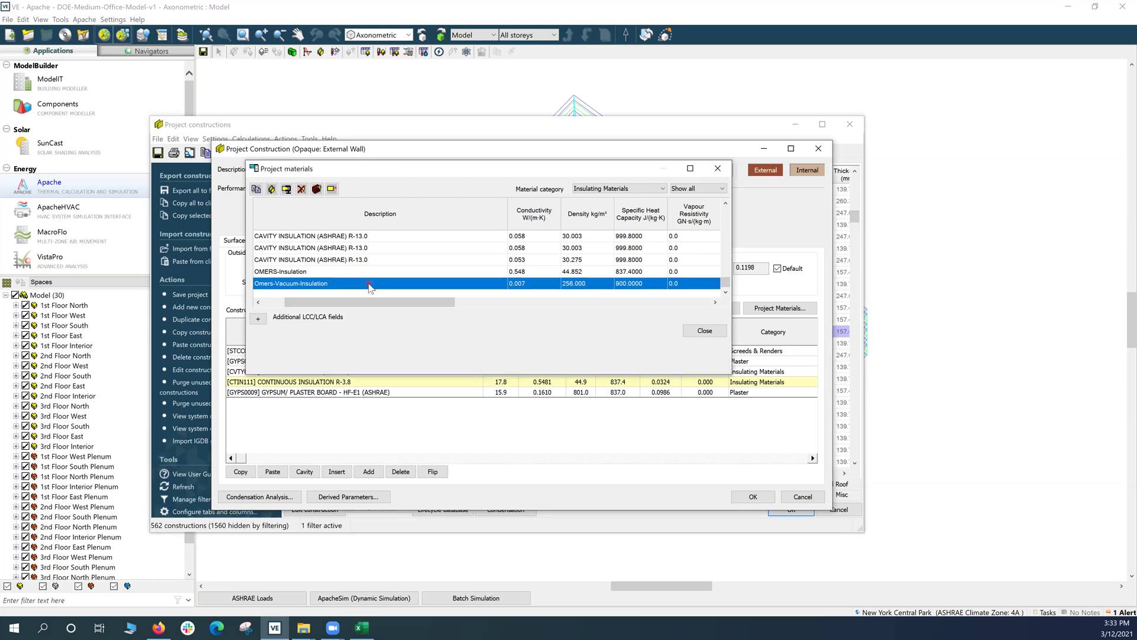
pyautogui.click(257, 189)
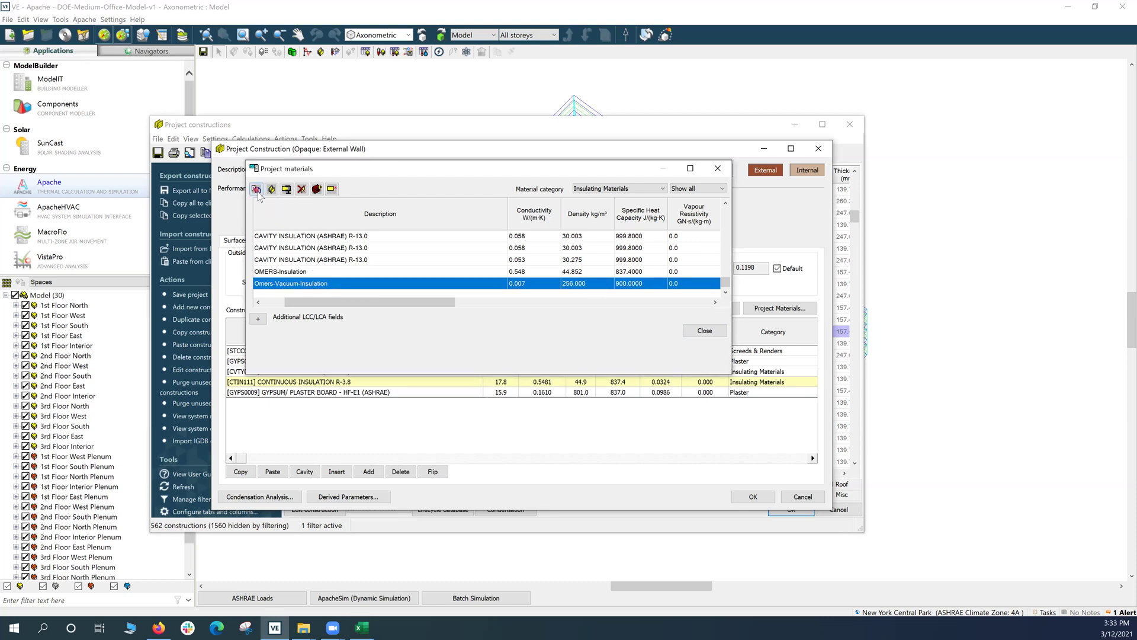
pyautogui.click(704, 333)
pyautogui.click(522, 358)
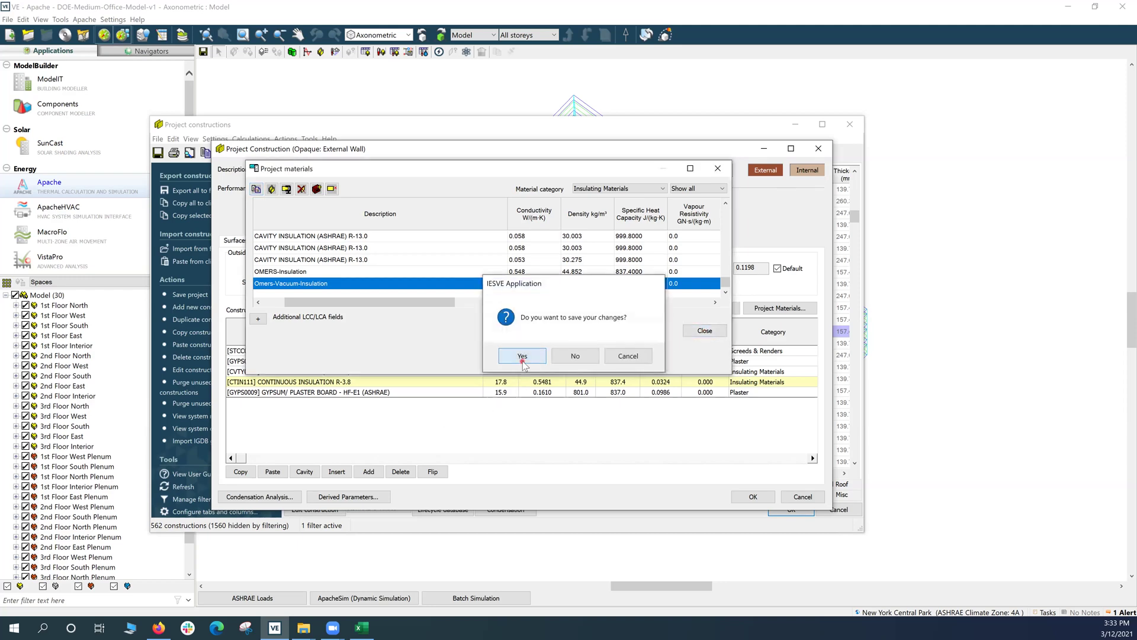
pyautogui.click(703, 332)
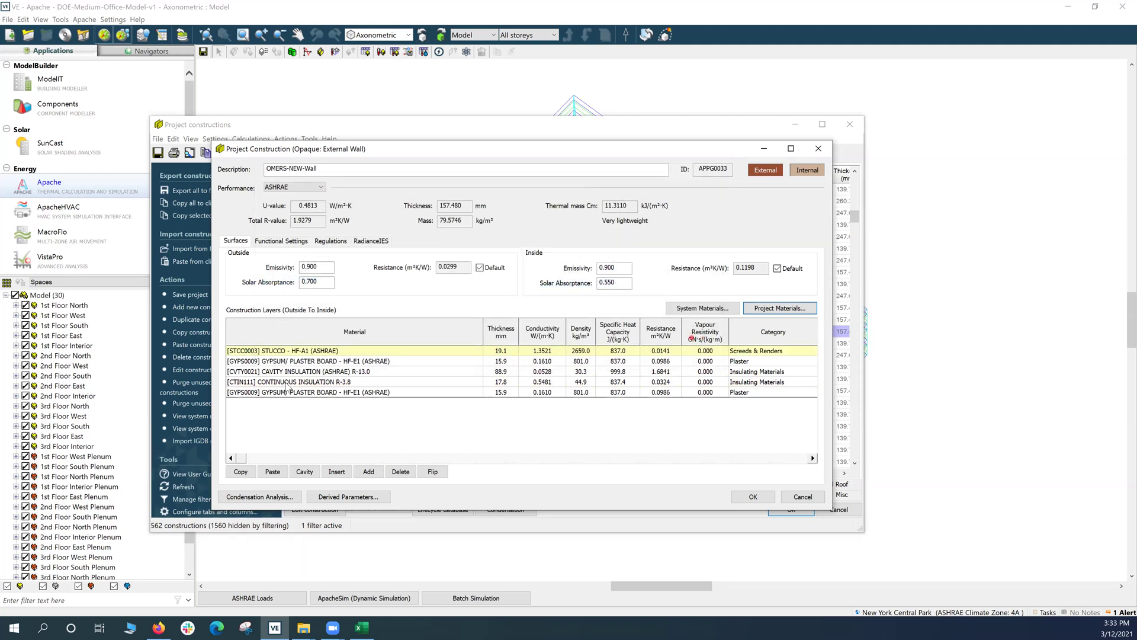
# Step: Insert the Omers-Vacuum-Insulation layer above CTIN111, then delete the CTIN111 continuous insulation layer (U-value 0.2181)
pyautogui.click(284, 384)
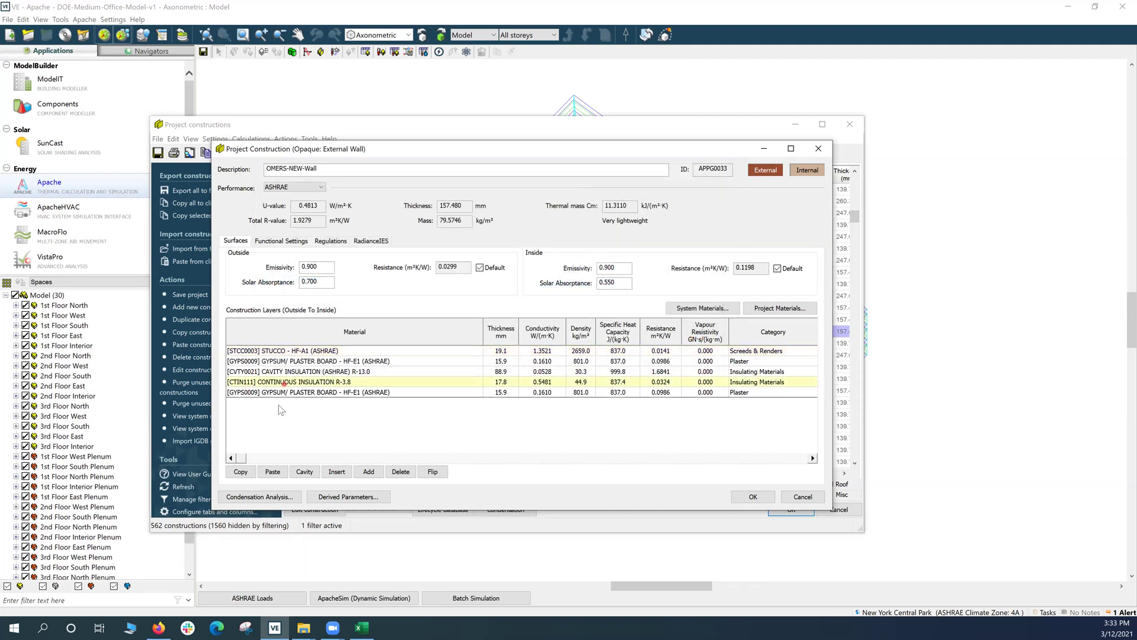
pyautogui.click(337, 472)
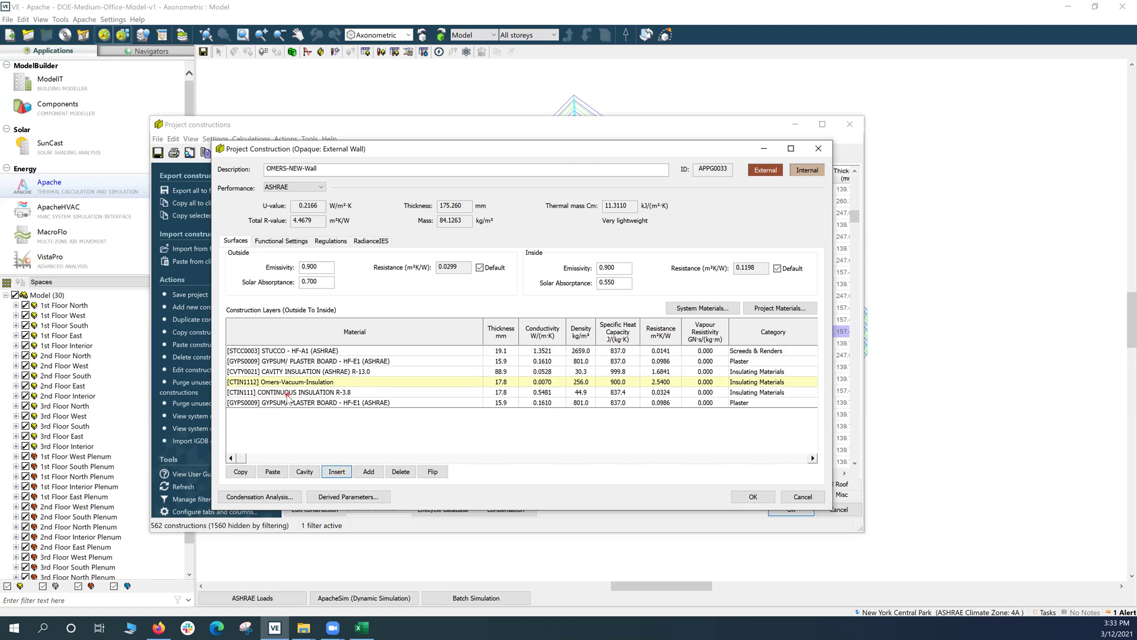
pyautogui.click(287, 392)
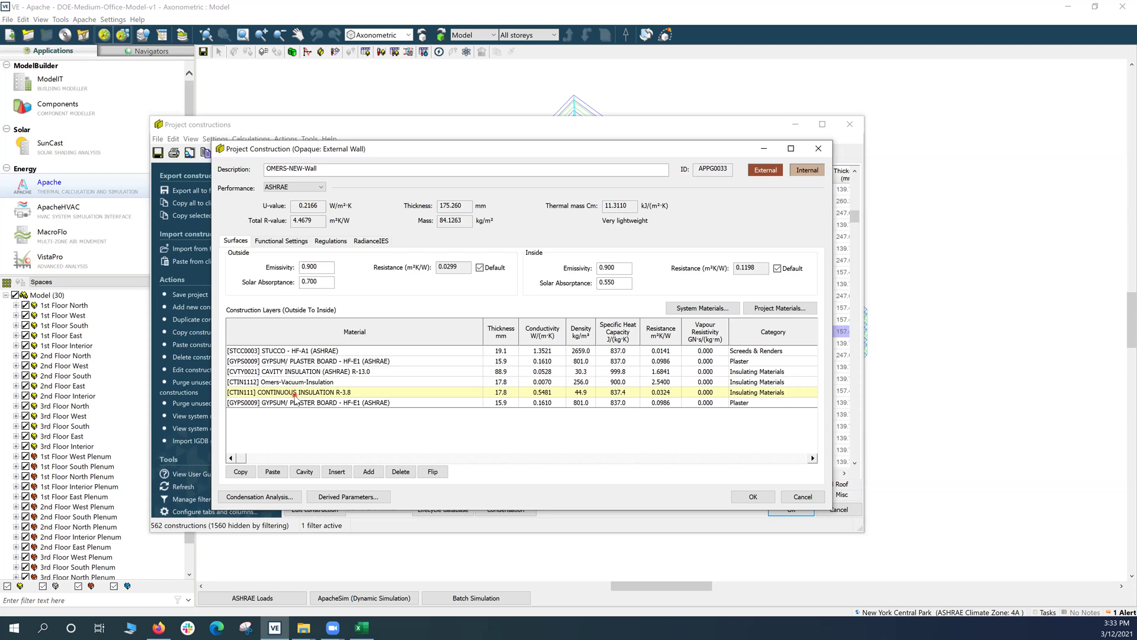
pyautogui.rightClick(297, 395)
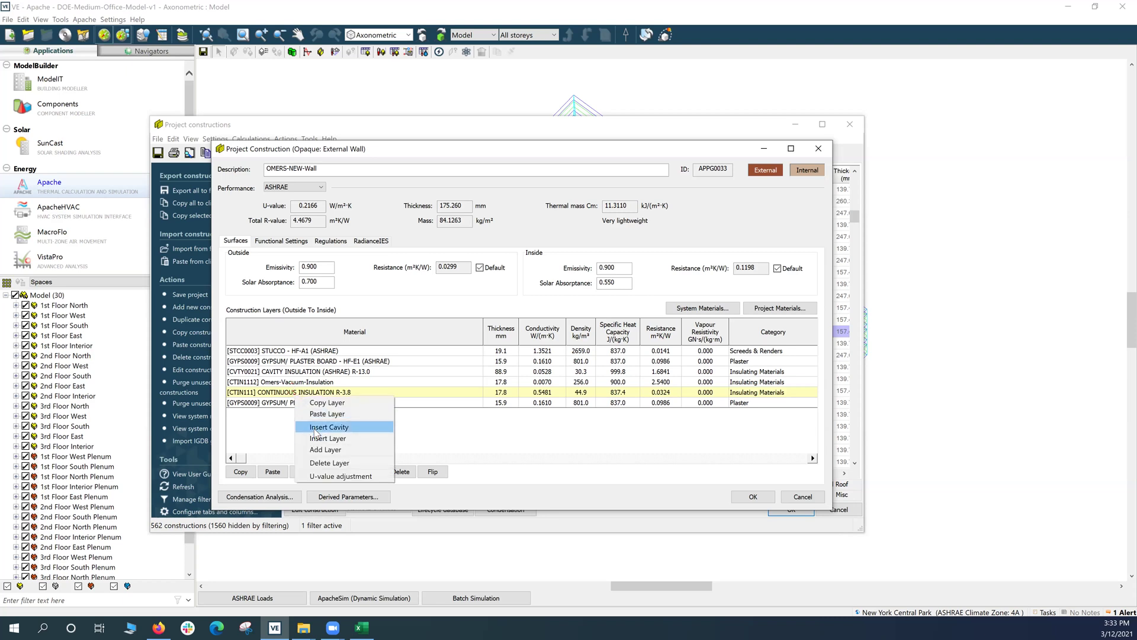
pyautogui.click(318, 465)
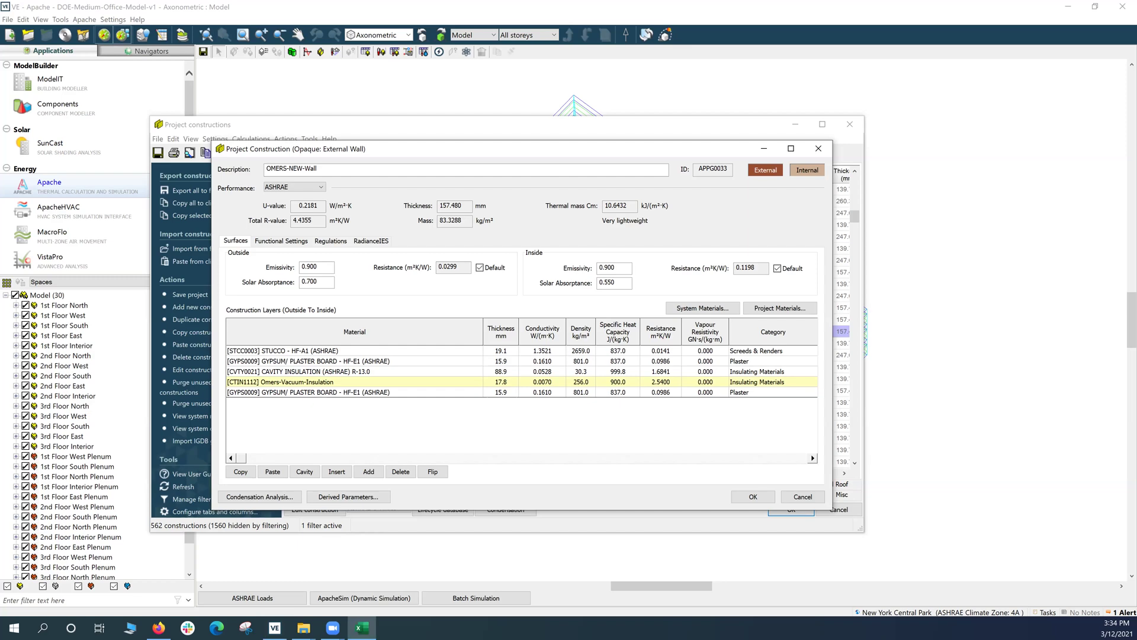
# Step: In Excel, verify C28 (=C27/C26) gives 0.025 m for R-value 20 in C24, then return to IES VE
pyautogui.hotkey('alt', 'Tab')
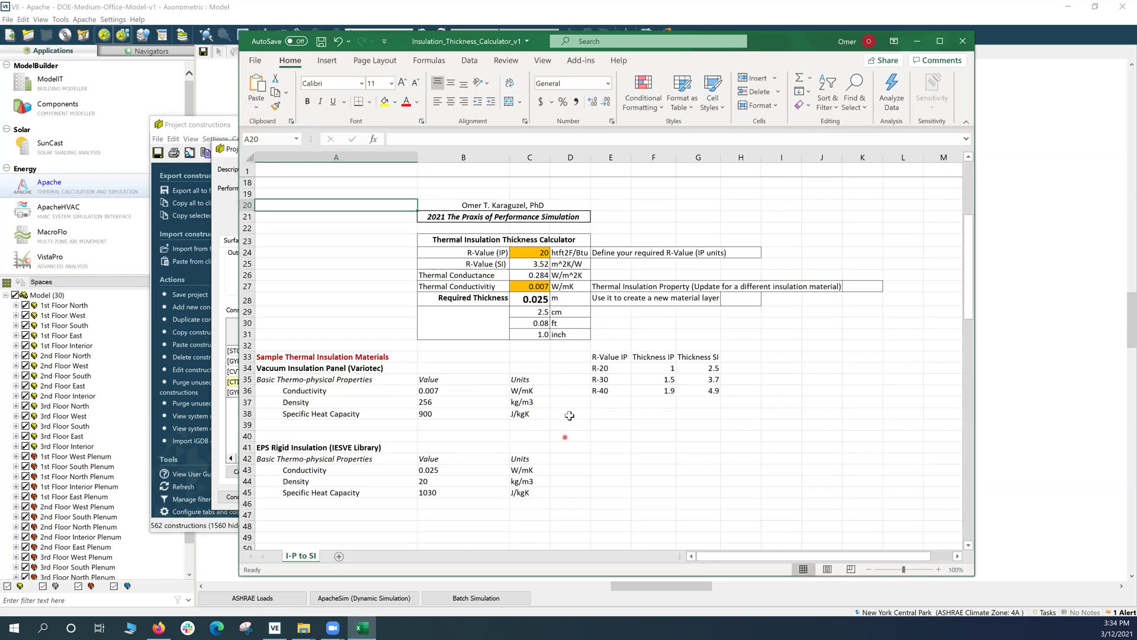
pyautogui.click(524, 300)
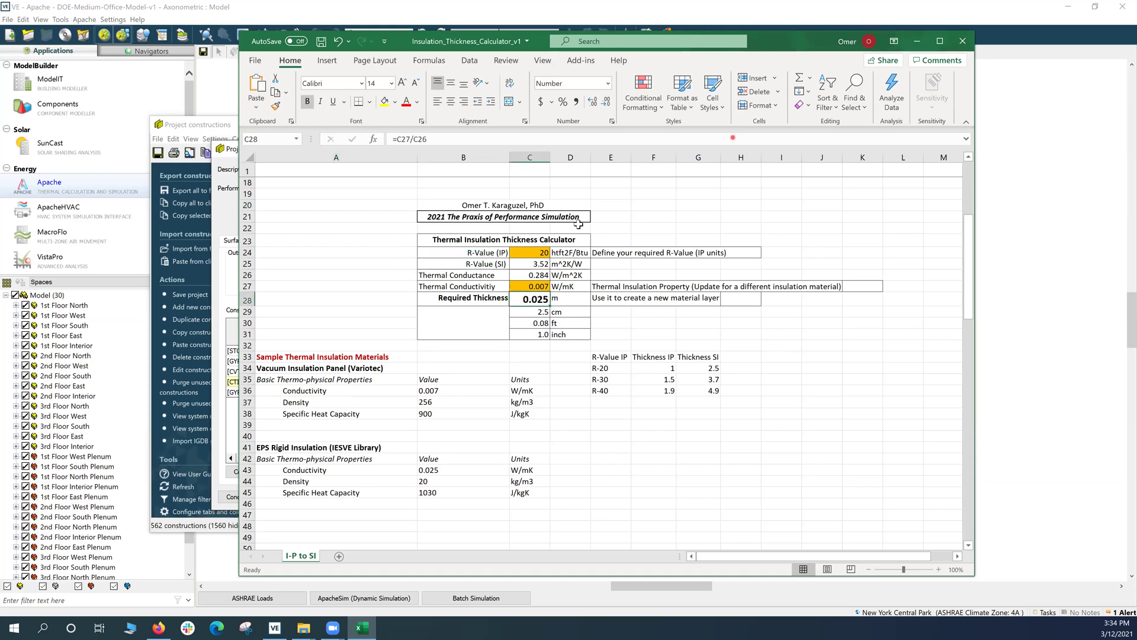
pyautogui.click(524, 251)
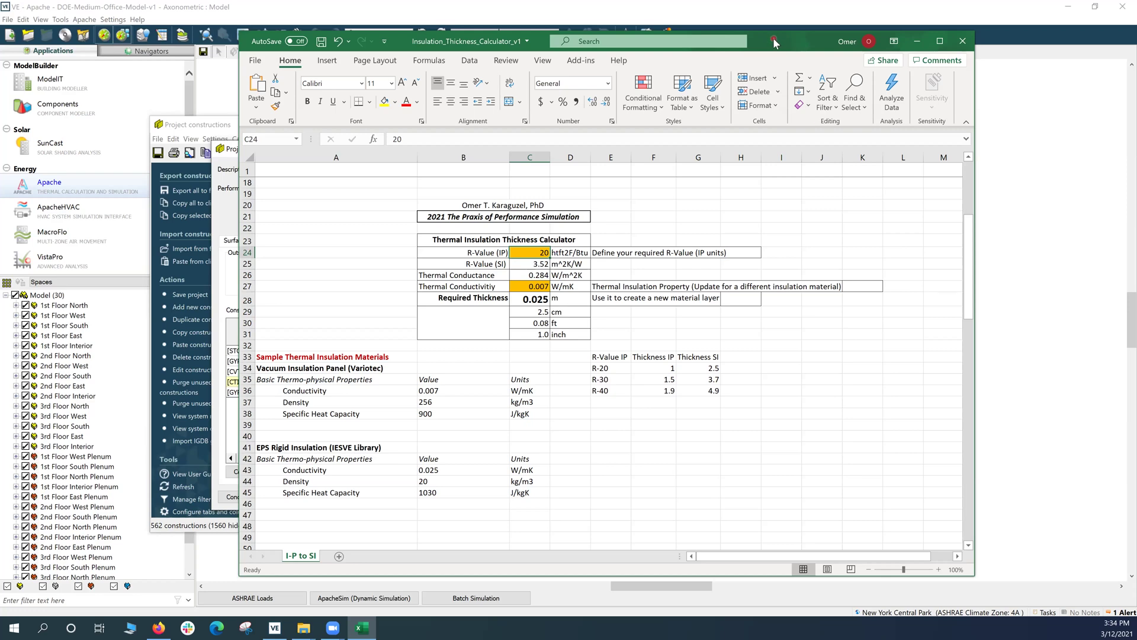
pyautogui.hotkey('alt', 'Tab')
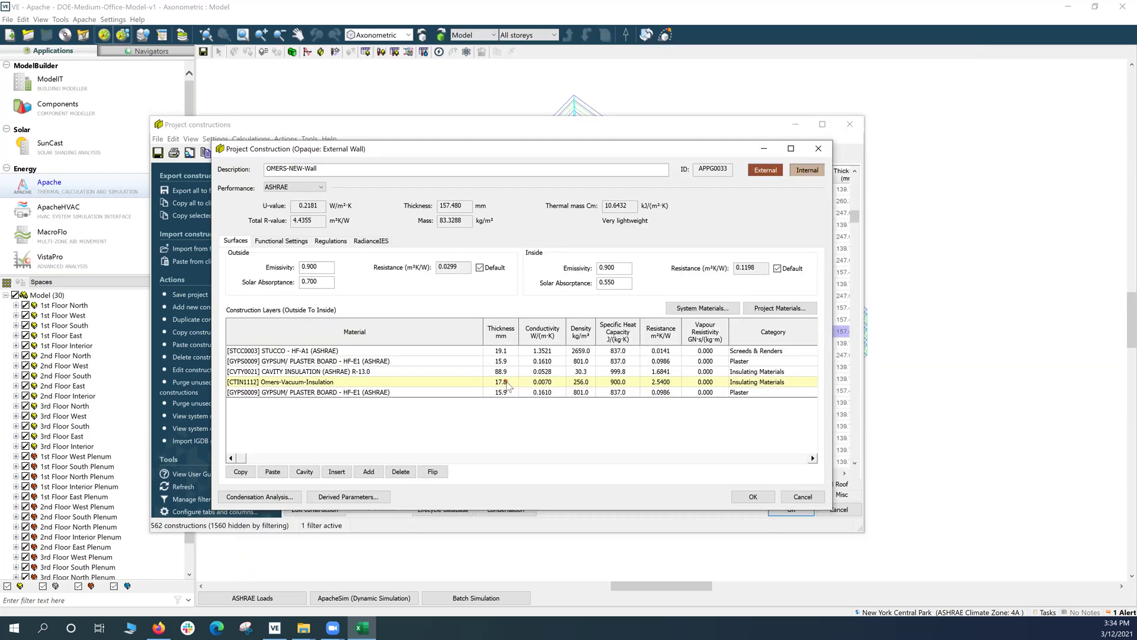
# Step: Set the vacuum layer thickness to 25 mm, checking the total R-value 5.4669 and U-value 0.1780
pyautogui.doubleClick(506, 384)
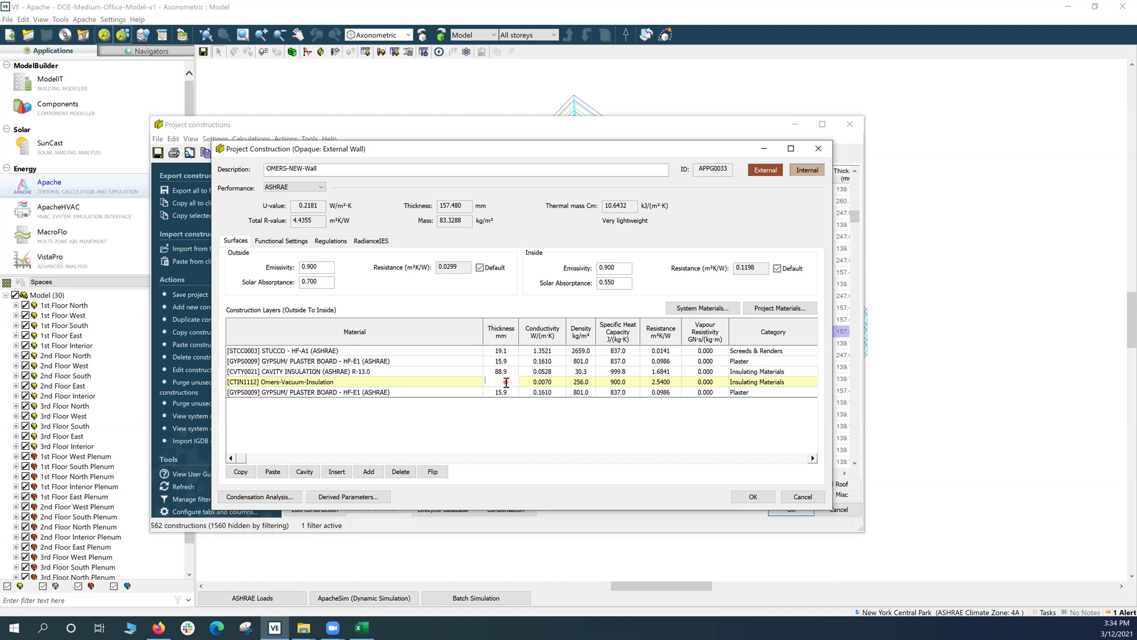
pyautogui.write('25')
pyautogui.press('Return')
pyautogui.click(512, 413)
pyautogui.click(505, 393)
pyautogui.doubleClick(308, 220)
# Step: Change the CTIN1112 material description to Omers-Vacuum-Insulation-R-20 in Project Materials and save it
pyautogui.click(343, 385)
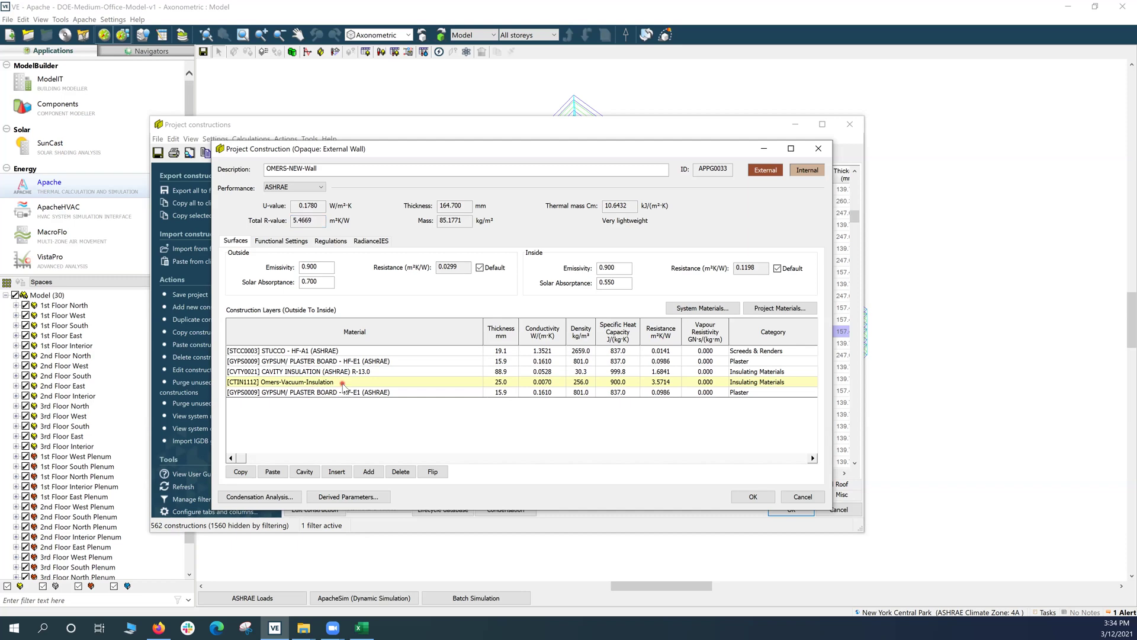
pyautogui.click(780, 309)
pyautogui.click(422, 340)
pyautogui.click(424, 340)
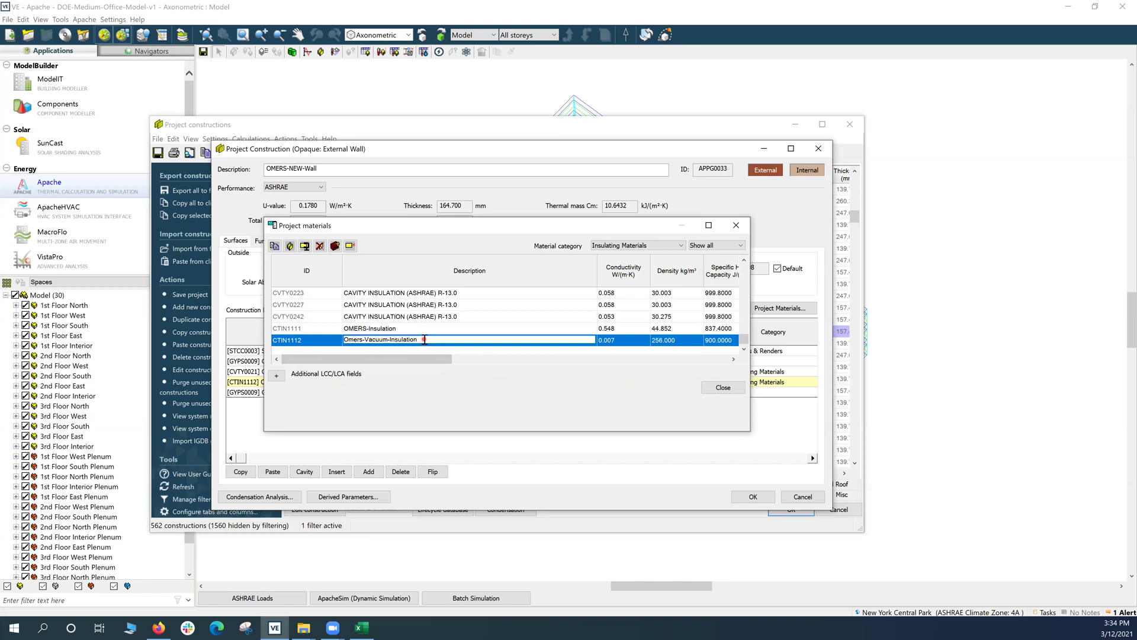
pyautogui.write('-R-2')
pyautogui.write('0')
pyautogui.click(719, 391)
pyautogui.click(518, 359)
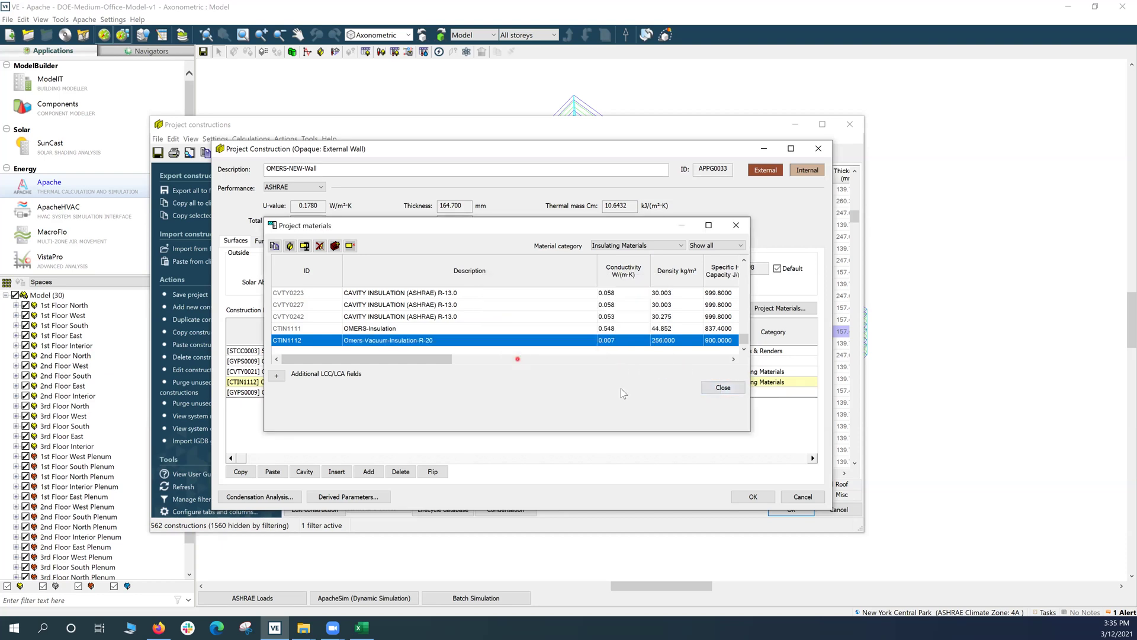
pyautogui.click(711, 389)
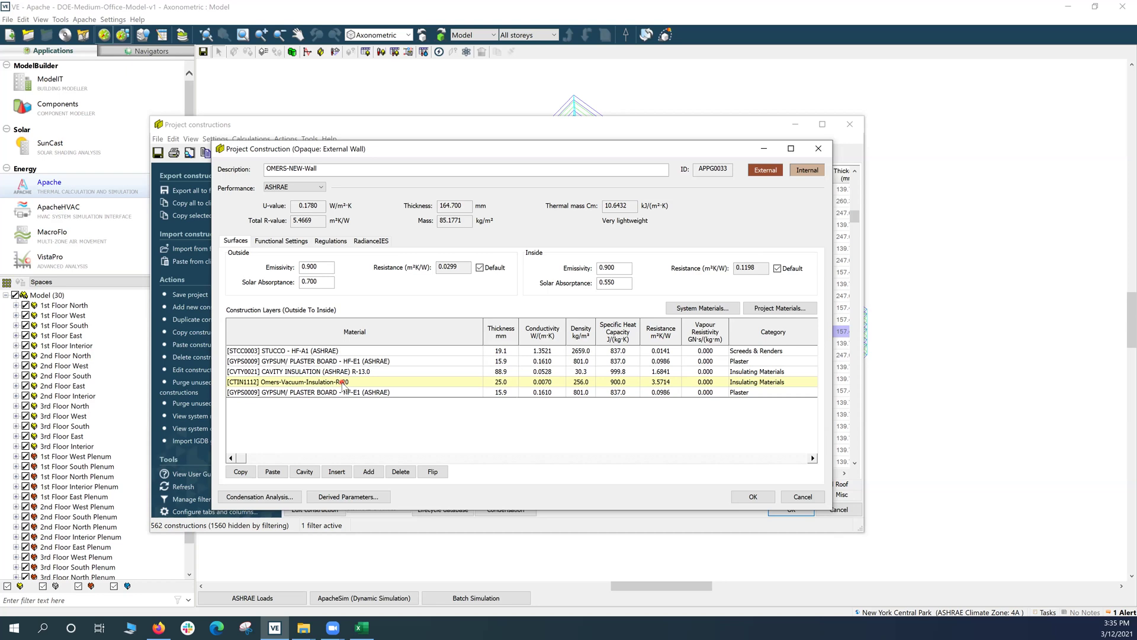
# Step: Accept the OMERS-NEW-Wall edits and confirm APPG0033 is listed at U-value 0.1780
pyautogui.click(333, 170)
pyautogui.click(752, 503)
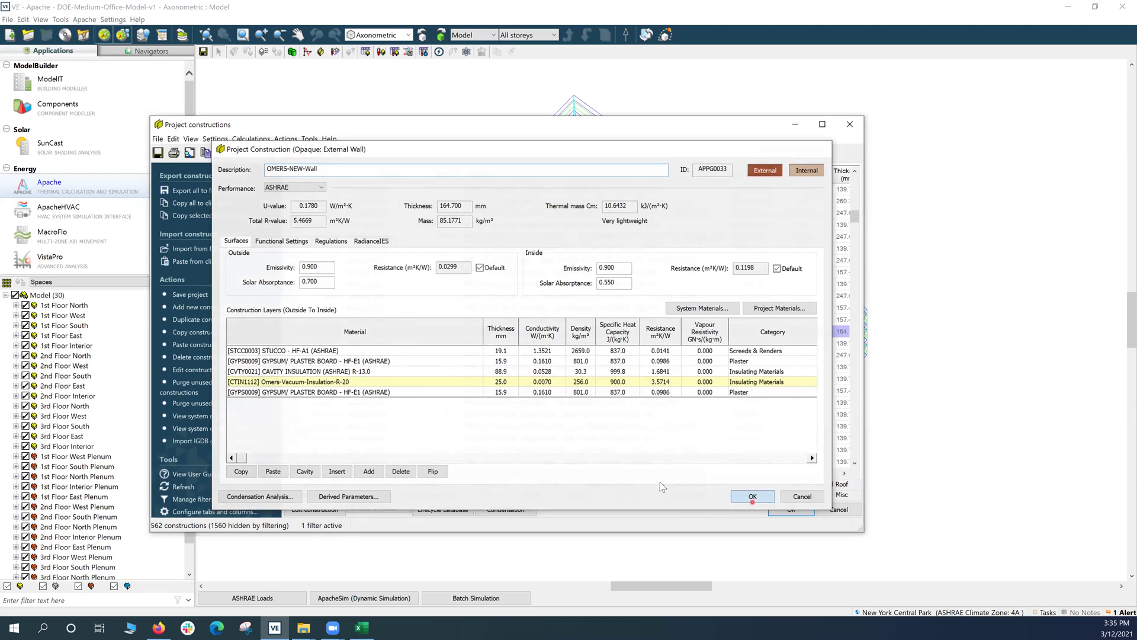
pyautogui.scroll(-3, 610, 345)
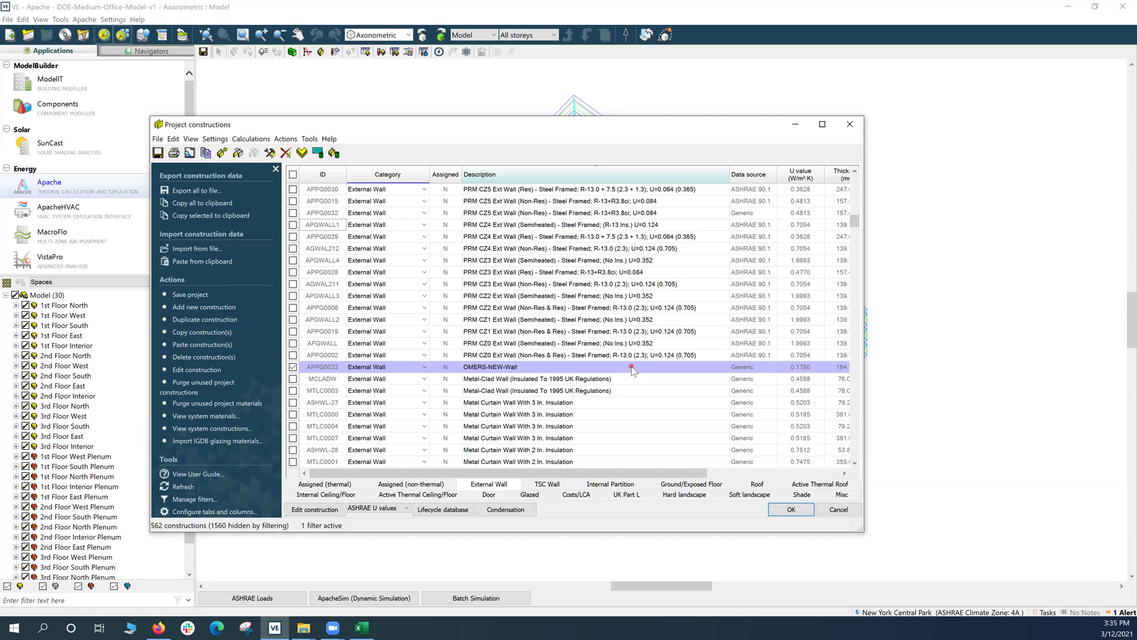
pyautogui.scroll(1, 632, 368)
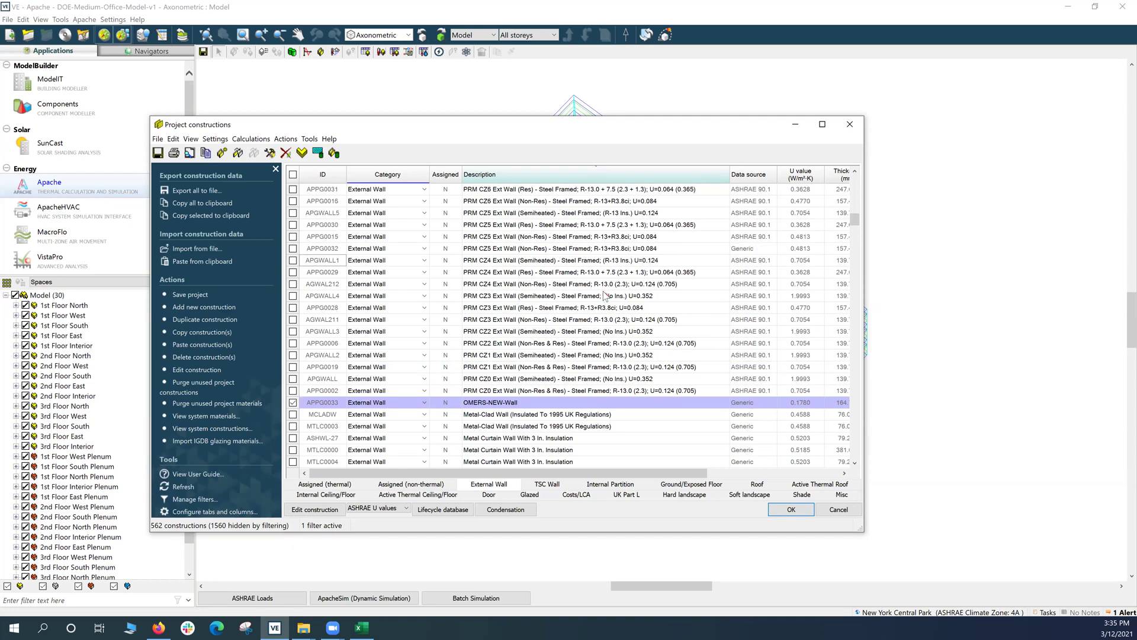
pyautogui.click(574, 247)
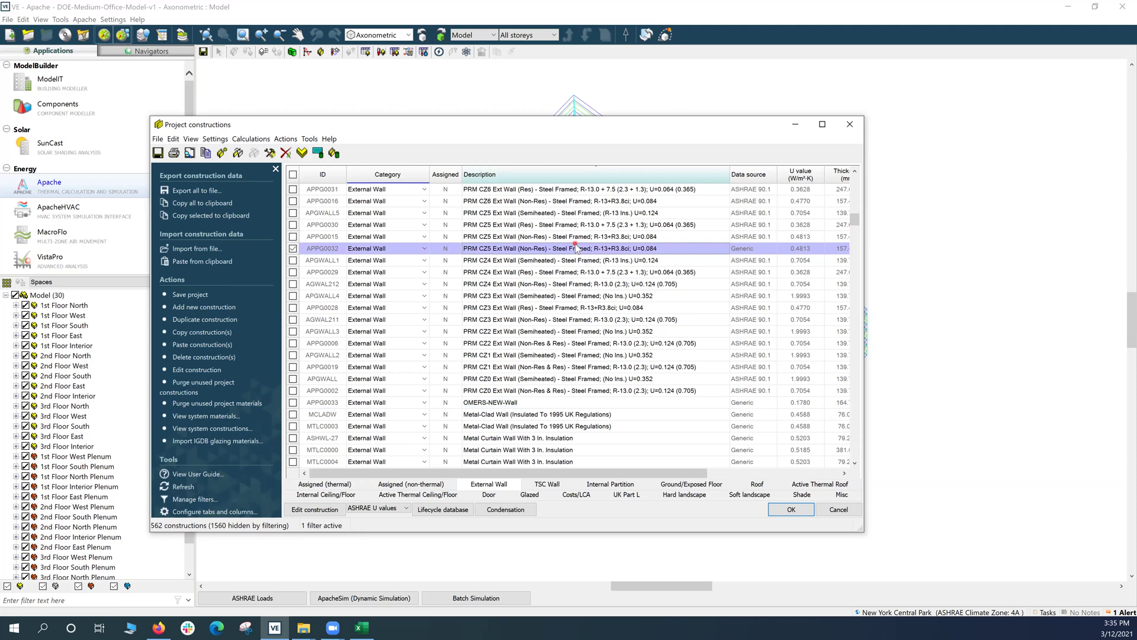
pyautogui.click(572, 236)
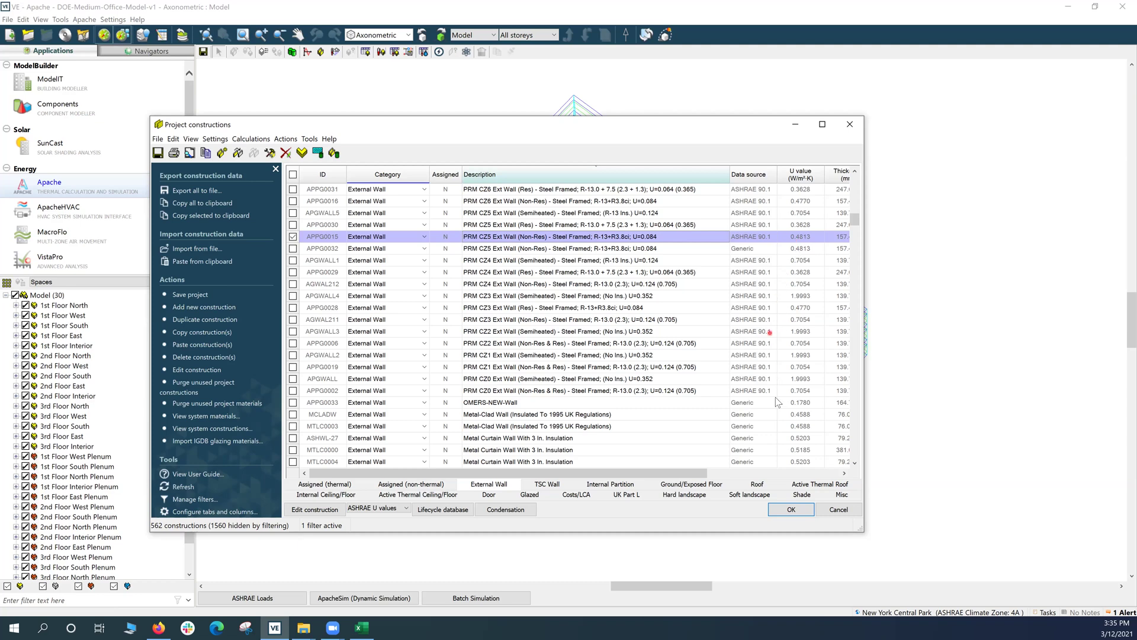
pyautogui.click(797, 402)
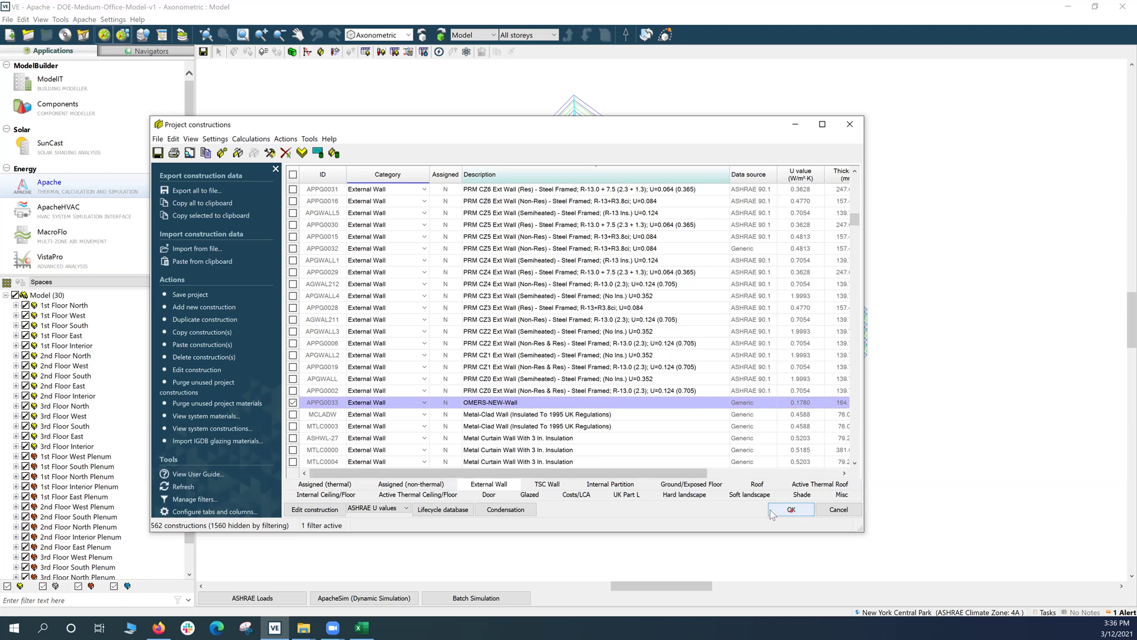
# Step: Close Project constructions with OK and choose Yes to save the changes
pyautogui.click(791, 509)
pyautogui.click(549, 357)
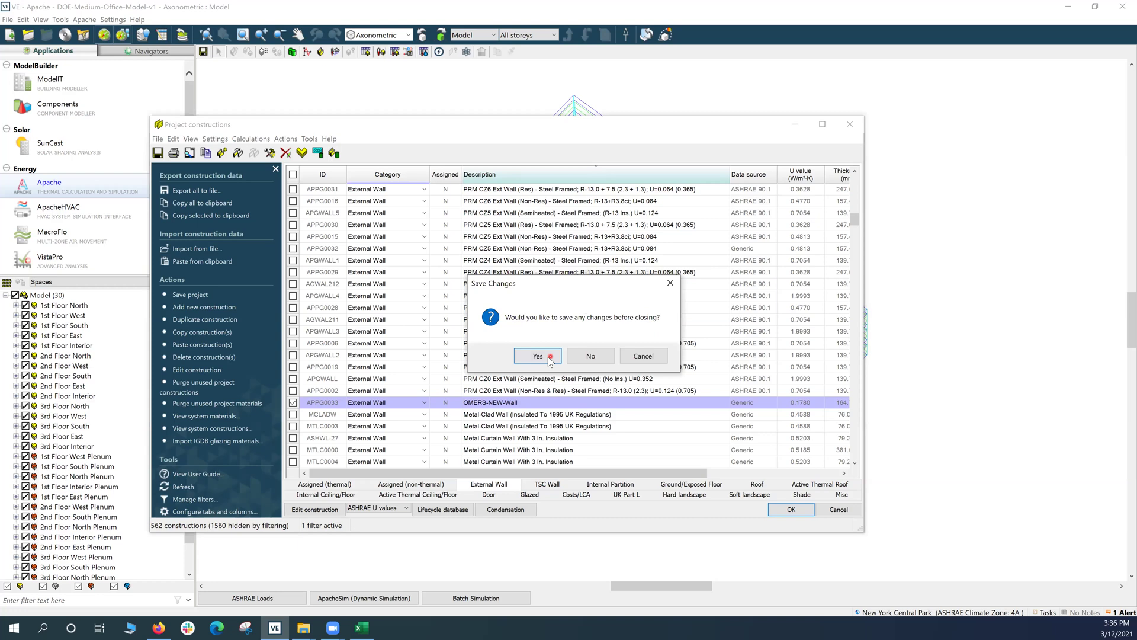